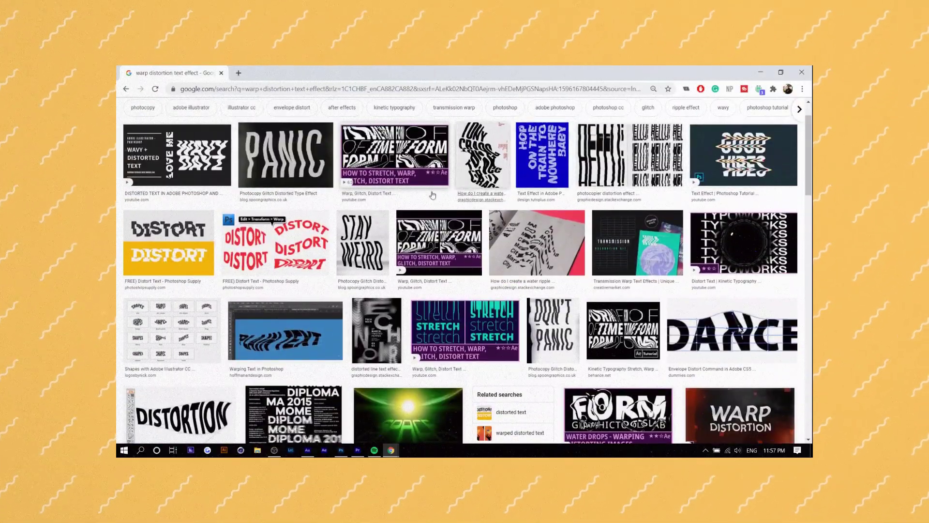
# Step: Preview the first image result, the wavy, liquified 'CREATE' text example
pyautogui.click(146, 160)
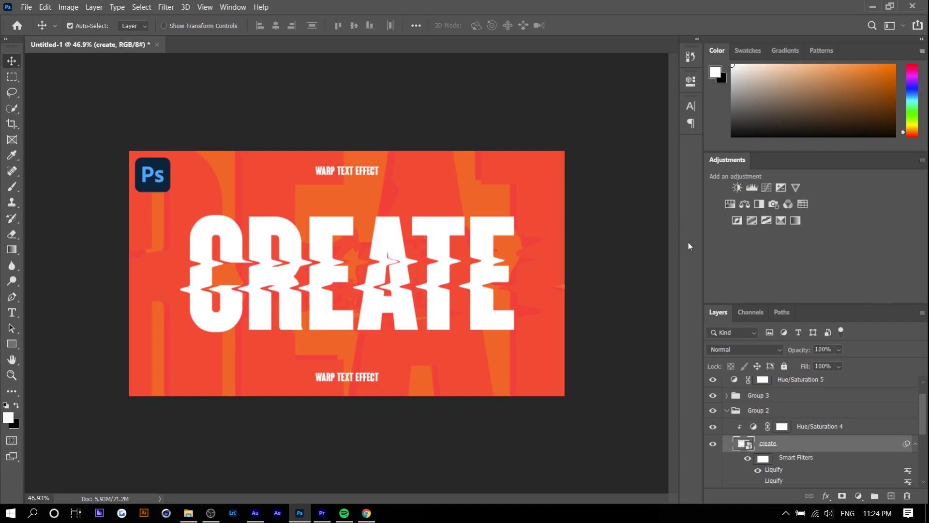
# Step: Create a new 1080 × 1350 px, 72 ppi document with black background contents
pyautogui.click(27, 7)
pyautogui.click(34, 17)
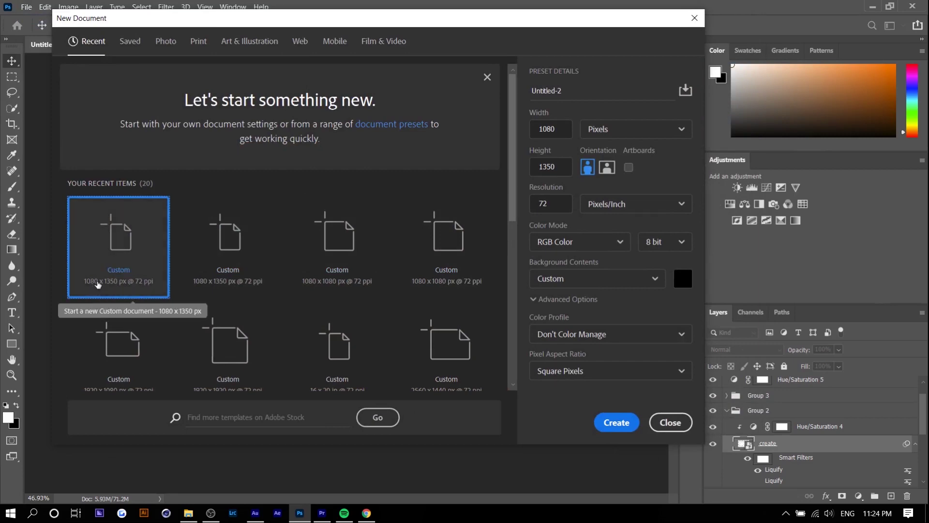
pyautogui.click(617, 421)
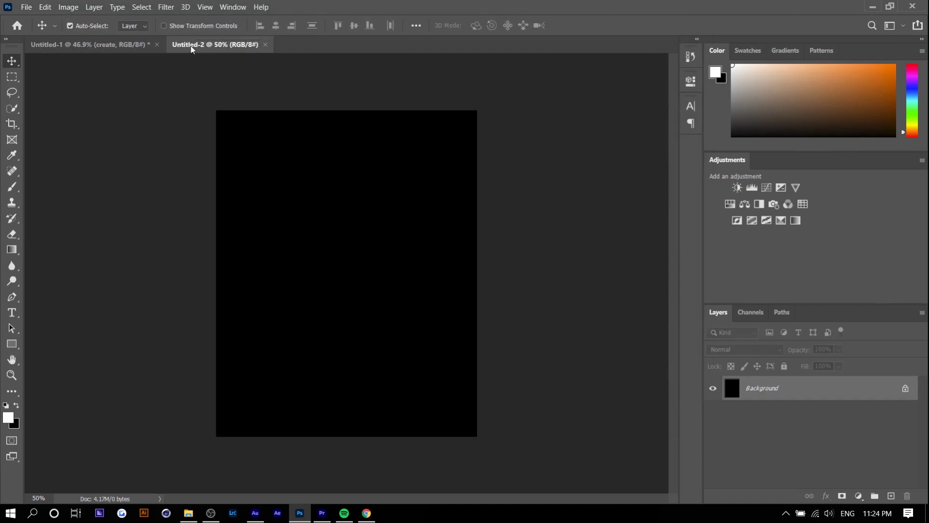
# Step: Type 'CREATE' on the canvas, then enlarge it and centre it on the page
pyautogui.press('t')
pyautogui.click(296, 249)
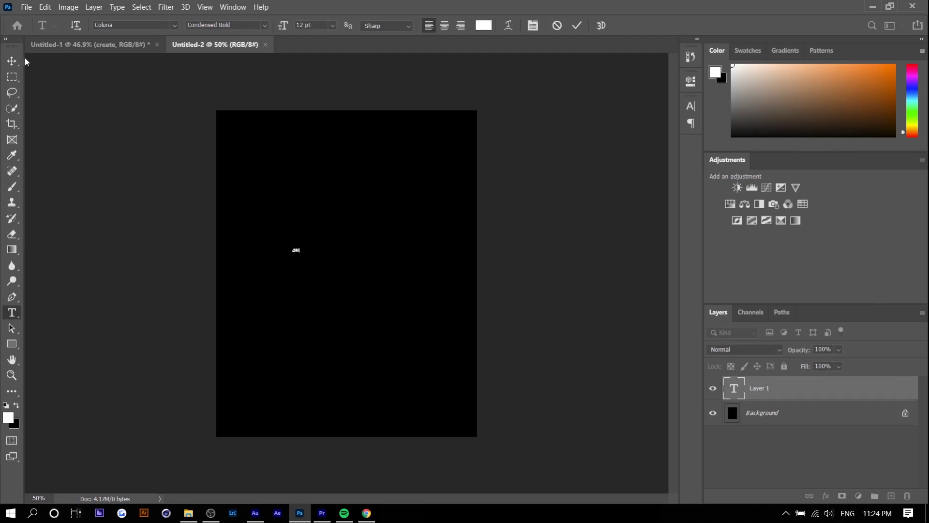
pyautogui.click(11, 61)
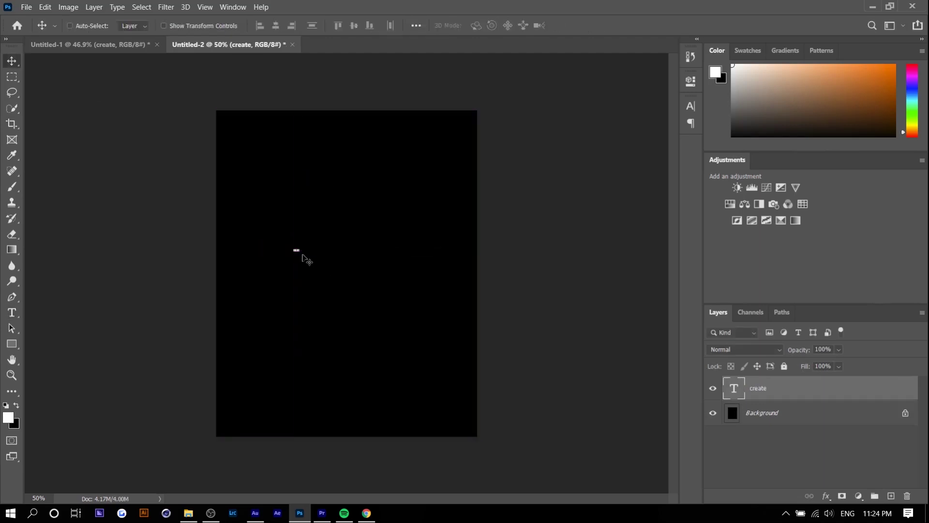
pyautogui.hotkey('ctrl', 't')
pyautogui.moveTo(300, 254); pyautogui.dragTo(493, 369)
pyautogui.moveTo(433, 286); pyautogui.dragTo(389, 254)
pyautogui.press('Return')
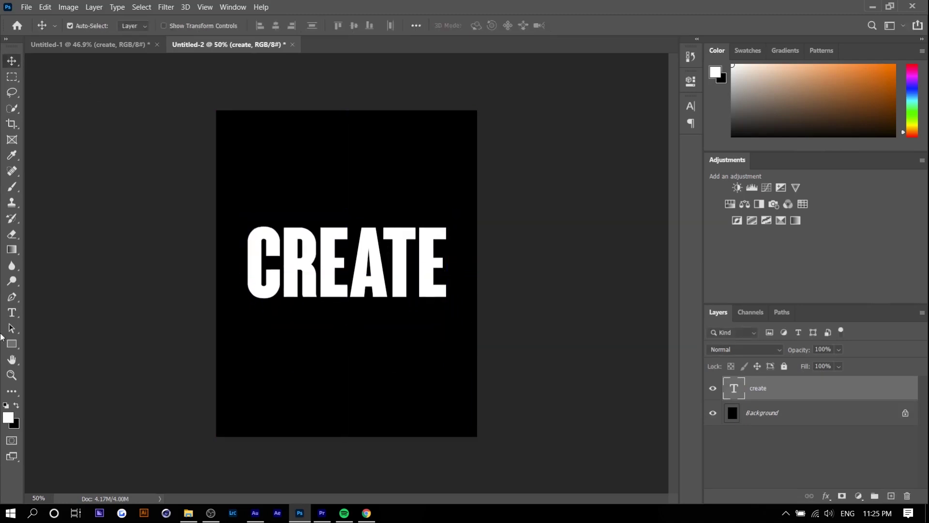
# Step: Reselect the whole word CREATE in text edit mode and commit the text
pyautogui.click(12, 312)
pyautogui.doubleClick(302, 246)
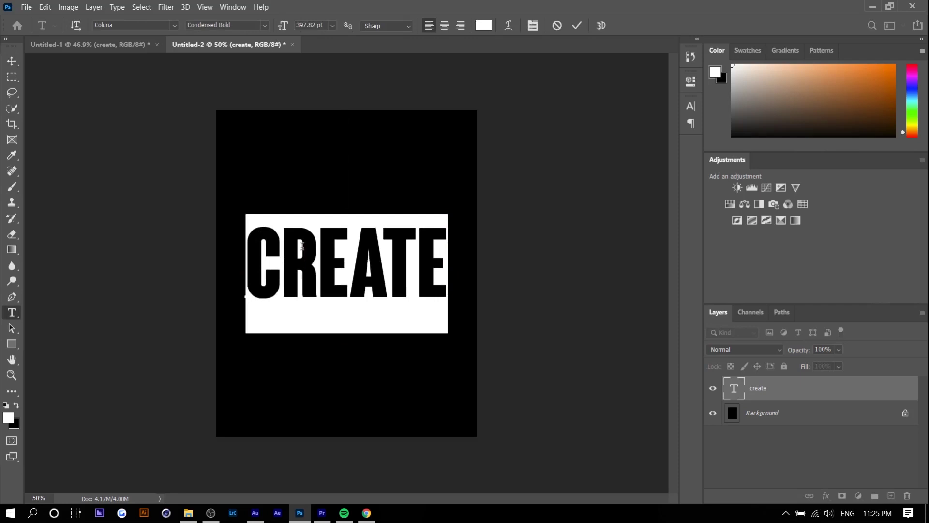
pyautogui.click(10, 71)
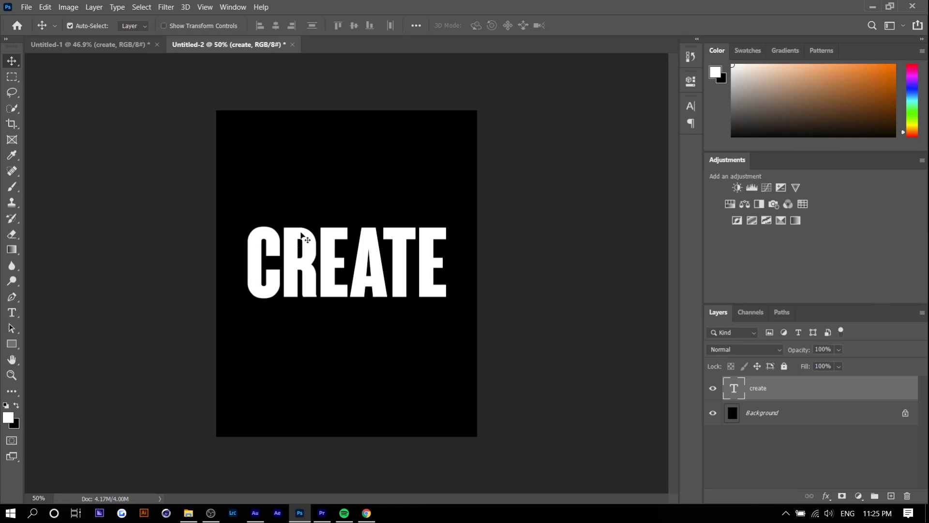
pyautogui.scroll(1, 303, 237)
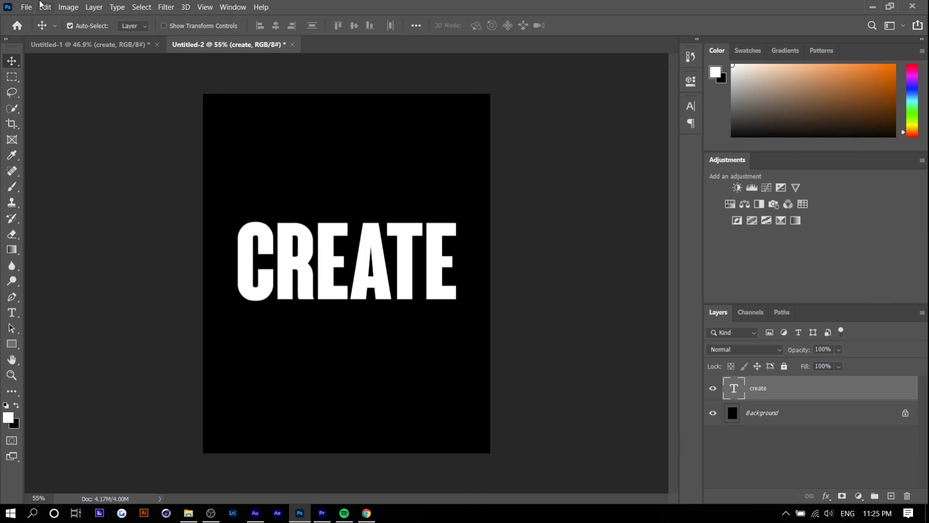
# Step: Apply Filter > Liquify to the CREATE layer, converting it to a smart object when prompted
pyautogui.click(161, 7)
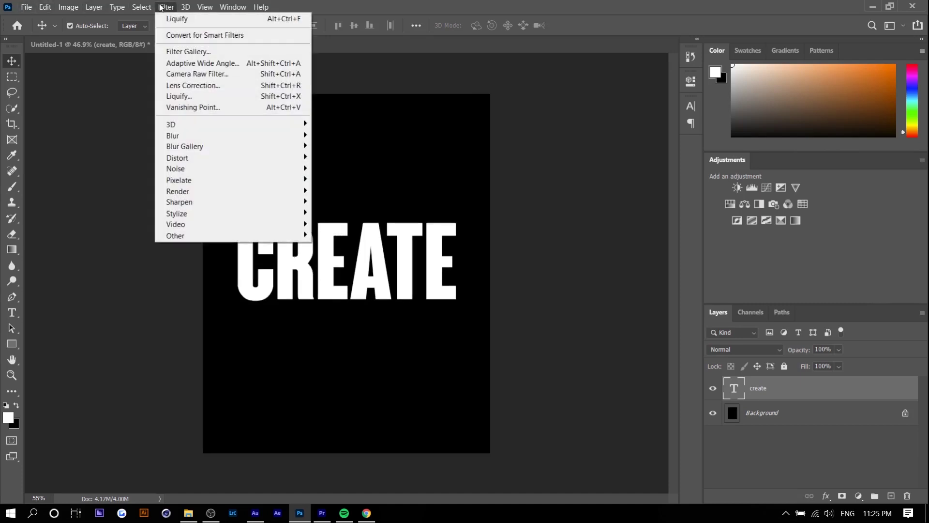
pyautogui.click(203, 99)
pyautogui.moveTo(294, 93); pyautogui.dragTo(266, 93)
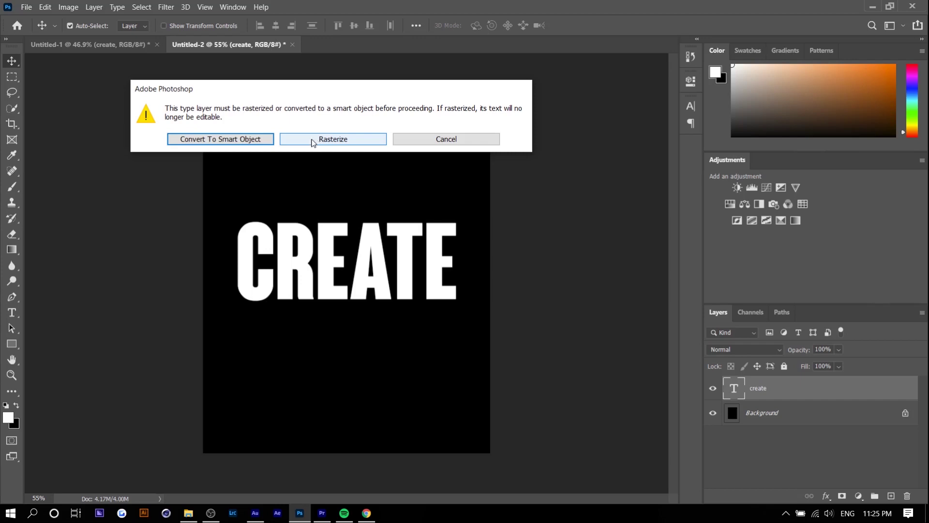
pyautogui.click(222, 141)
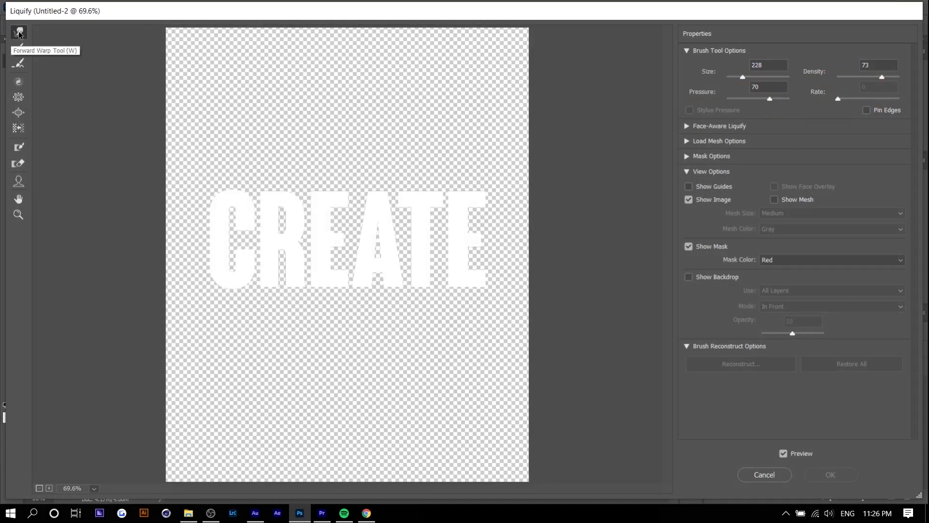
# Step: Test warp strokes on the C, undo them, and shrink the brush to size 67 with pressure 73
pyautogui.moveTo(285, 256)
pyautogui.mouseDown()
pyautogui.moveTo(274, 266)
pyautogui.moveTo(245, 228)
pyautogui.moveTo(243, 243)
pyautogui.moveTo(205, 247)
pyautogui.moveTo(206, 238)
pyautogui.mouseUp()
pyautogui.hotkey('ctrl', 'z')
pyautogui.press('[')
pyautogui.press('[')
pyautogui.press('[')
pyautogui.press('[')
pyautogui.hotkey('ctrl', 'z')
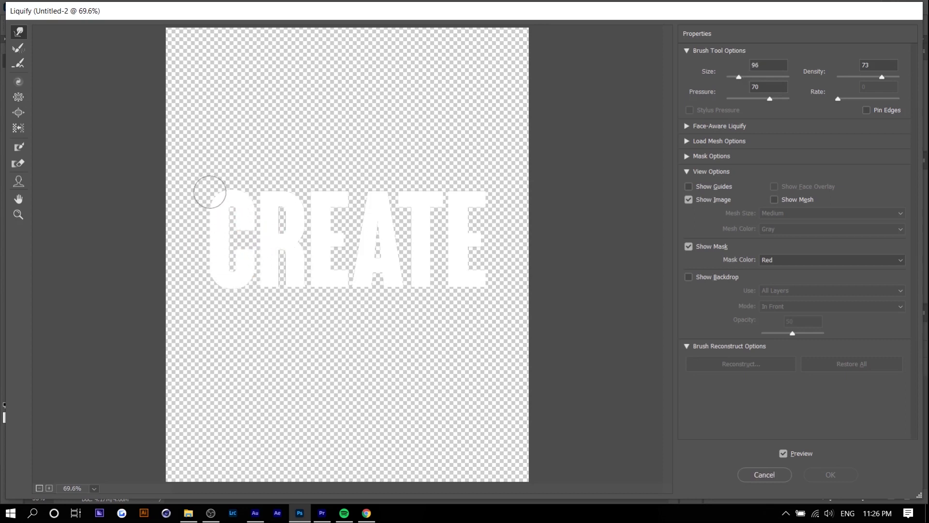
pyautogui.moveTo(220, 287)
pyautogui.mouseDown()
pyautogui.moveTo(224, 238)
pyautogui.moveTo(197, 235)
pyautogui.moveTo(207, 238)
pyautogui.mouseUp()
pyautogui.press('[')
pyautogui.press('[')
# Step: Try wavy warps across CREATE and along its letter tops and bottoms, then undo them
pyautogui.moveTo(201, 241); pyautogui.dragTo(498, 240)
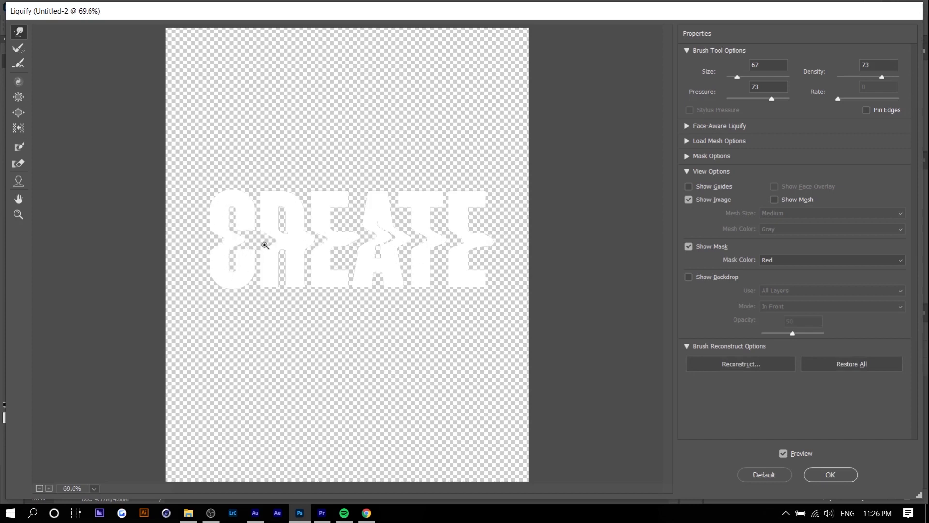
pyautogui.hotkey('ctrl', 'alt', 'z')
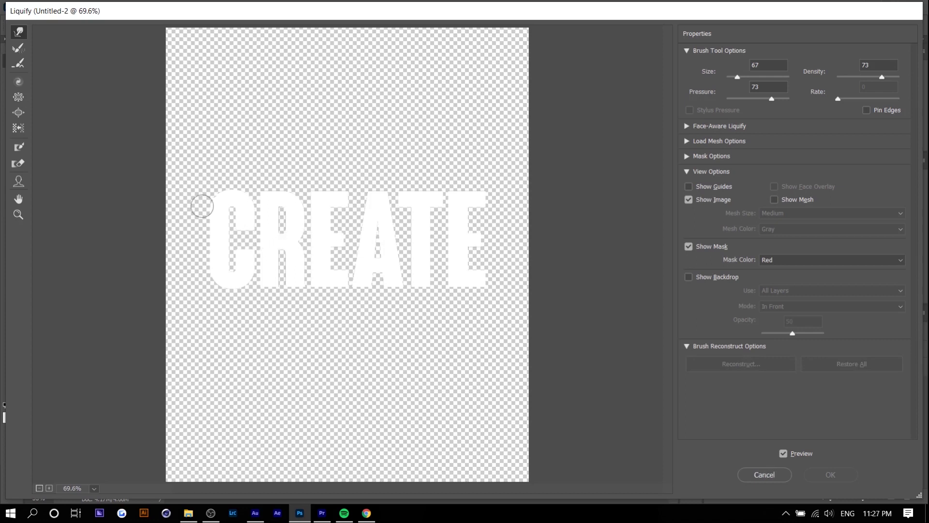
pyautogui.moveTo(203, 206); pyautogui.dragTo(483, 209)
pyautogui.moveTo(524, 275); pyautogui.dragTo(246, 278)
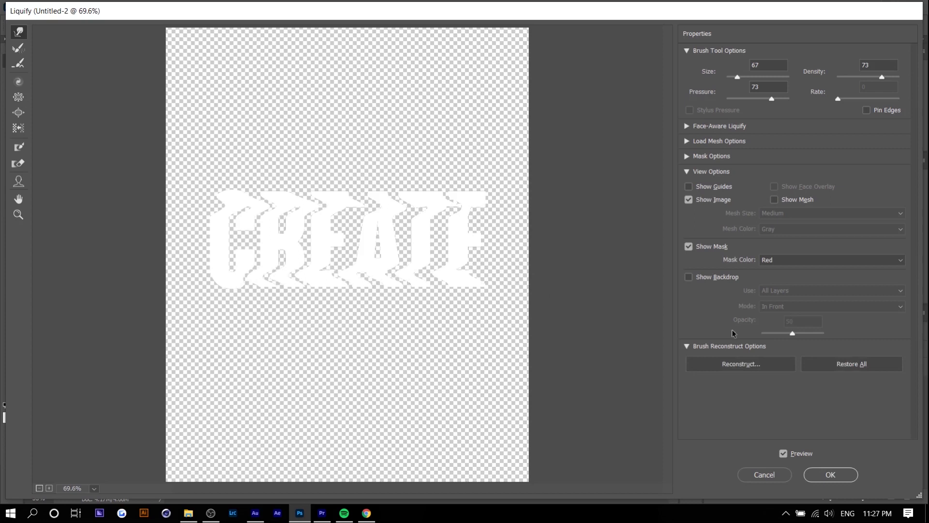
pyautogui.hotkey('ctrl', 'alt', 'z')
pyautogui.hotkey('ctrl', 'alt', 'z')
pyautogui.moveTo(201, 203); pyautogui.dragTo(320, 207)
pyautogui.moveTo(522, 265); pyautogui.dragTo(349, 270)
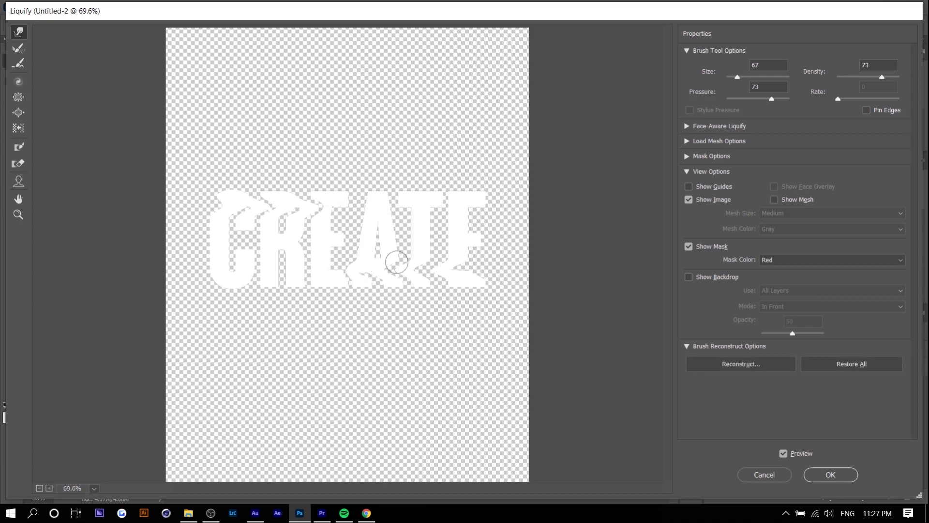
pyautogui.hotkey('ctrl', 'z')
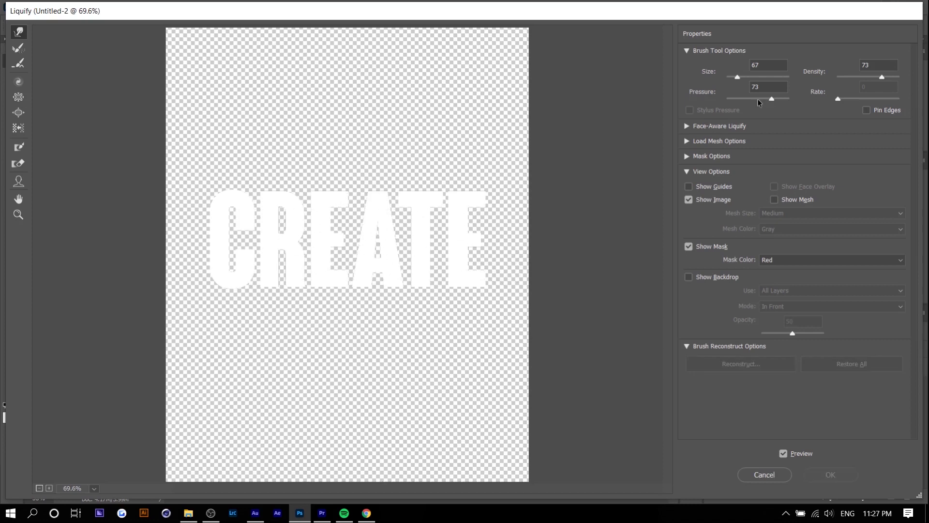
# Step: Try more warps across the middle and top of CREATE, undoing each one
pyautogui.moveTo(276, 231); pyautogui.dragTo(506, 235)
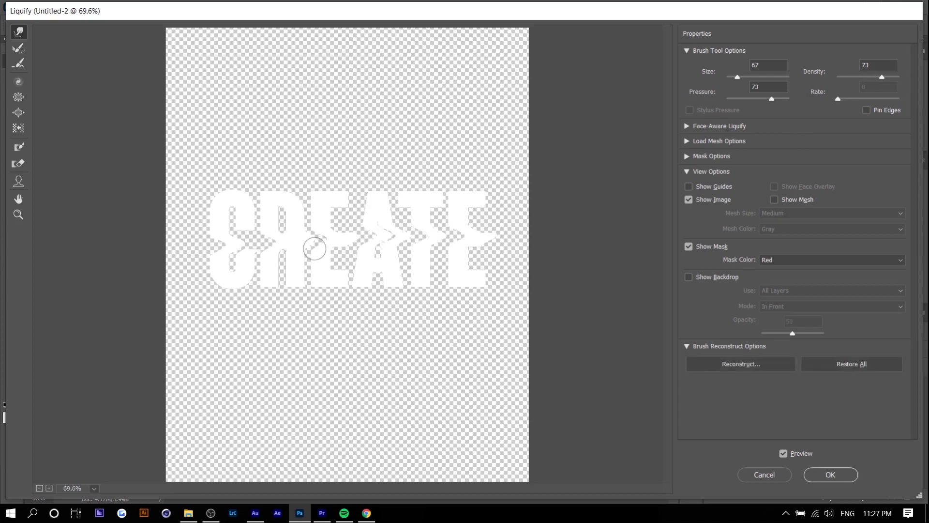
pyautogui.hotkey('ctrl', 'z')
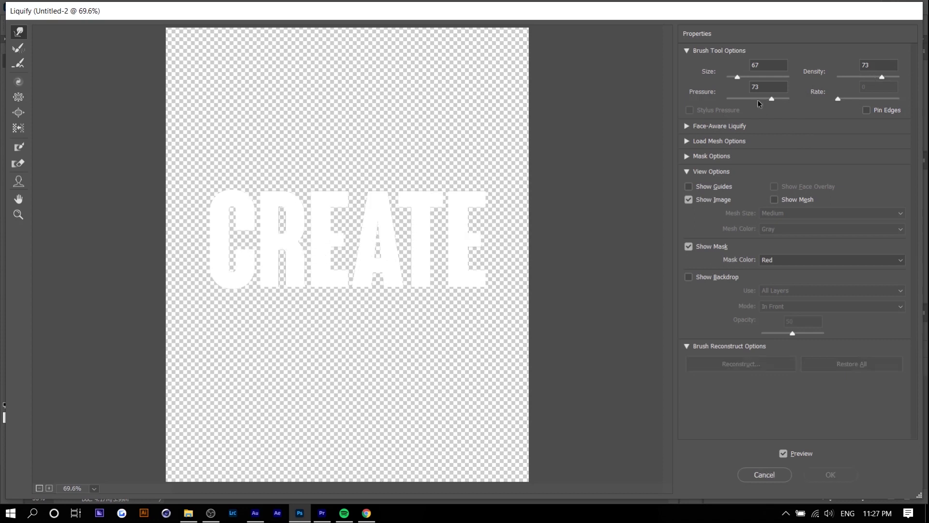
pyautogui.moveTo(216, 243); pyautogui.dragTo(493, 238)
pyautogui.hotkey('ctrl', 'z')
pyautogui.moveTo(218, 201); pyautogui.dragTo(487, 196)
pyautogui.hotkey('ctrl', 'z')
pyautogui.click(189, 209)
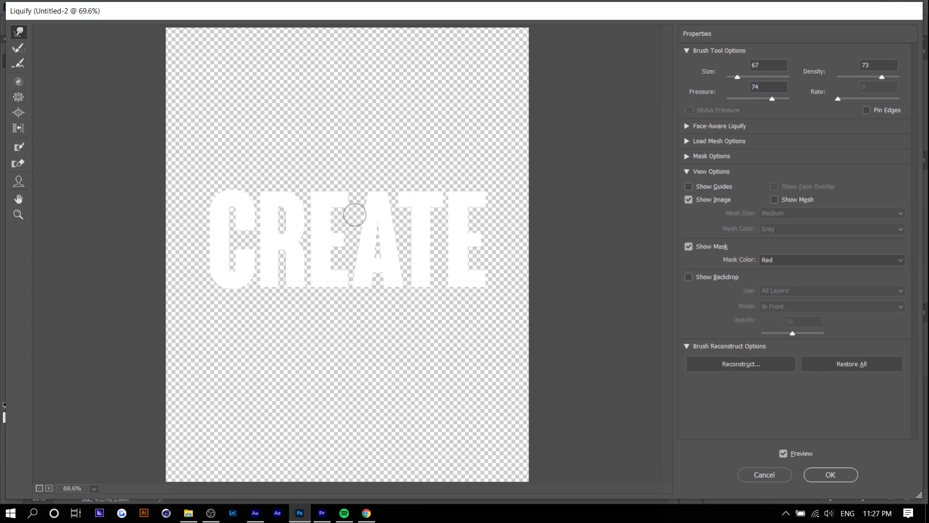
# Step: Push the C and R into an arrow shape and shear the tops of A, T, E rightward
pyautogui.moveTo(355, 215); pyautogui.dragTo(356, 216)
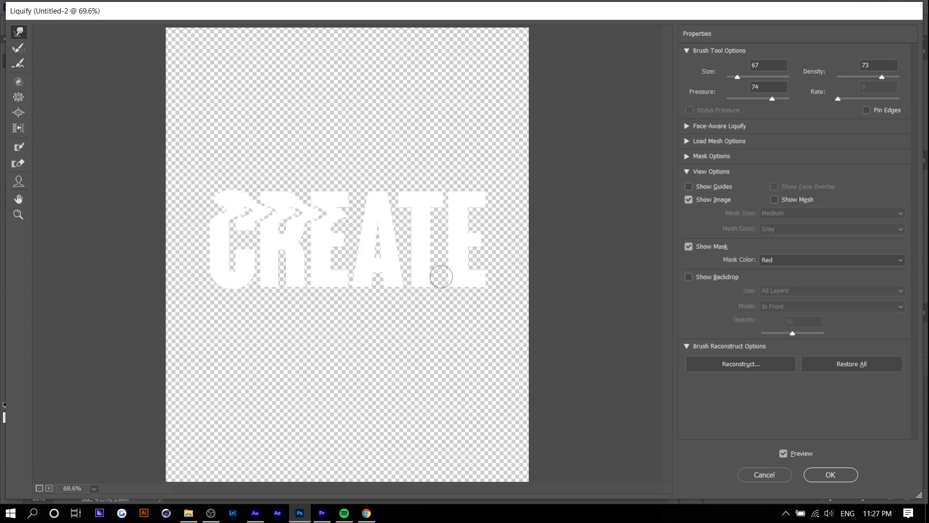
pyautogui.moveTo(369, 270); pyautogui.dragTo(367, 268)
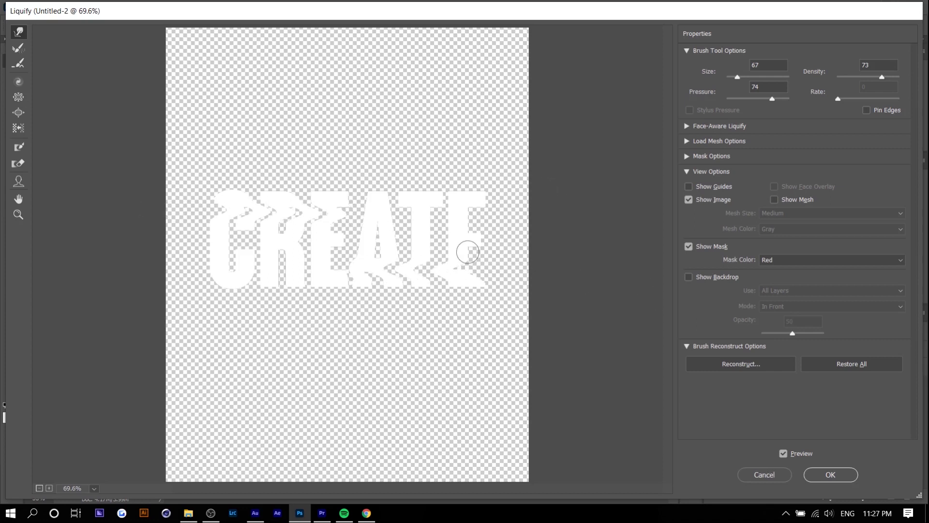
pyautogui.hotkey('ctrl', 'z')
pyautogui.hotkey('ctrl', 'z')
pyautogui.moveTo(190, 243); pyautogui.dragTo(317, 238)
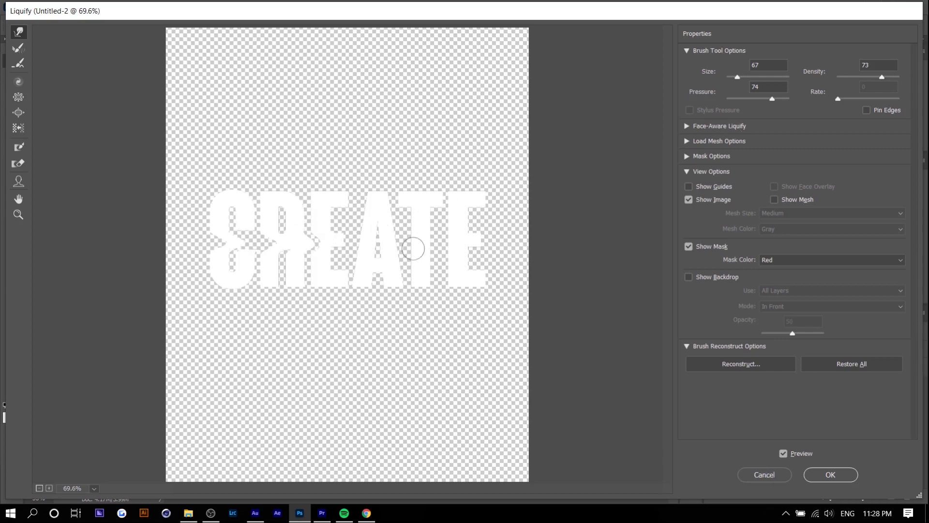
pyautogui.moveTo(369, 211); pyautogui.dragTo(461, 212)
# Step: Apply the Liquify warp, compare with the orange Untitled-1 poster, then return to Untitled-2
pyautogui.click(840, 474)
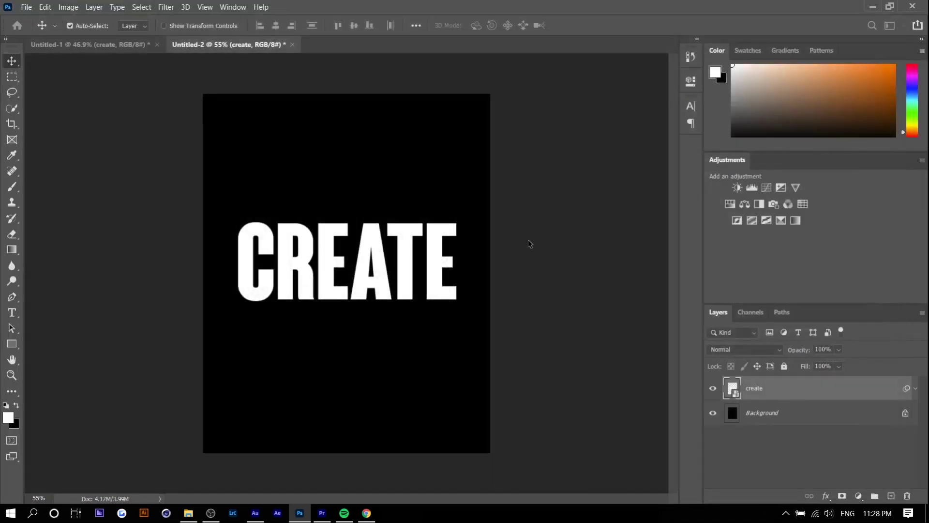
pyautogui.hotkey('ctrl', 'Tab')
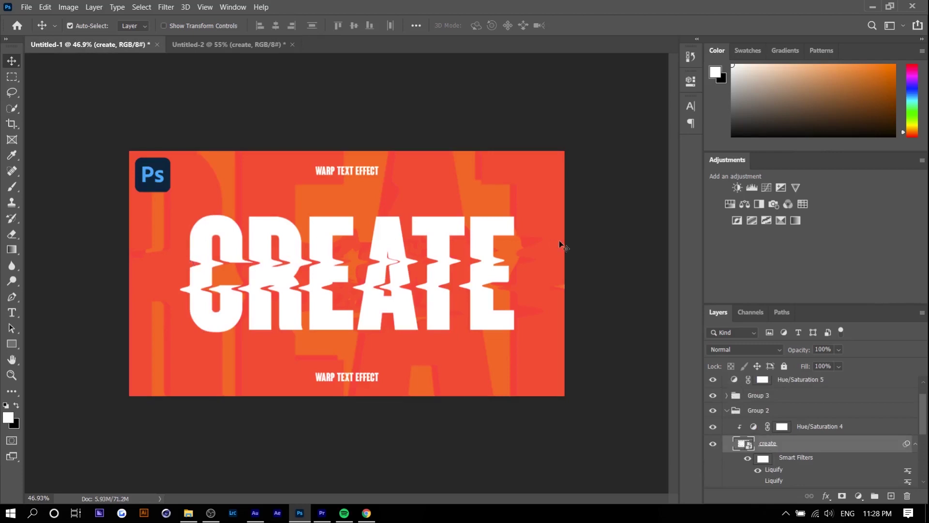
pyautogui.scroll(5, 129, 309)
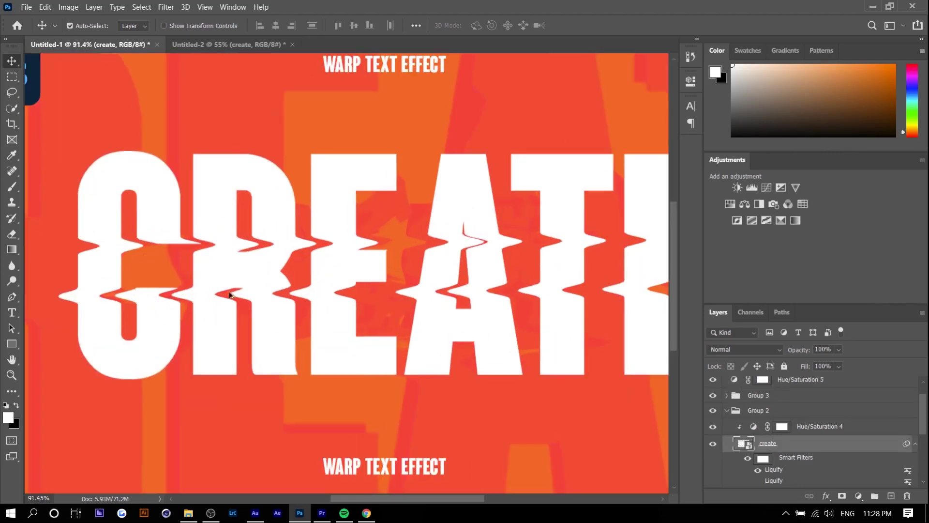
pyautogui.scroll(-2, 237, 295)
pyautogui.click(219, 48)
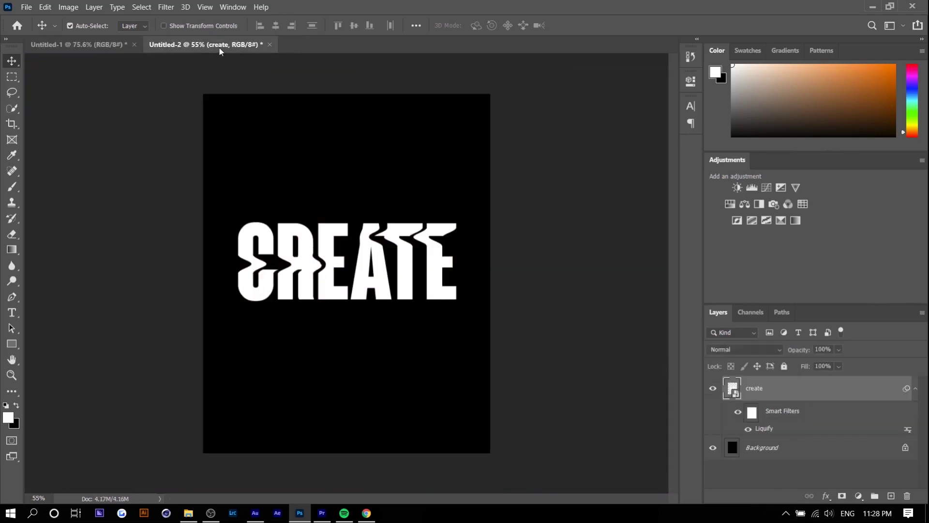
pyautogui.scroll(2, 219, 97)
pyautogui.scroll(-1, 219, 97)
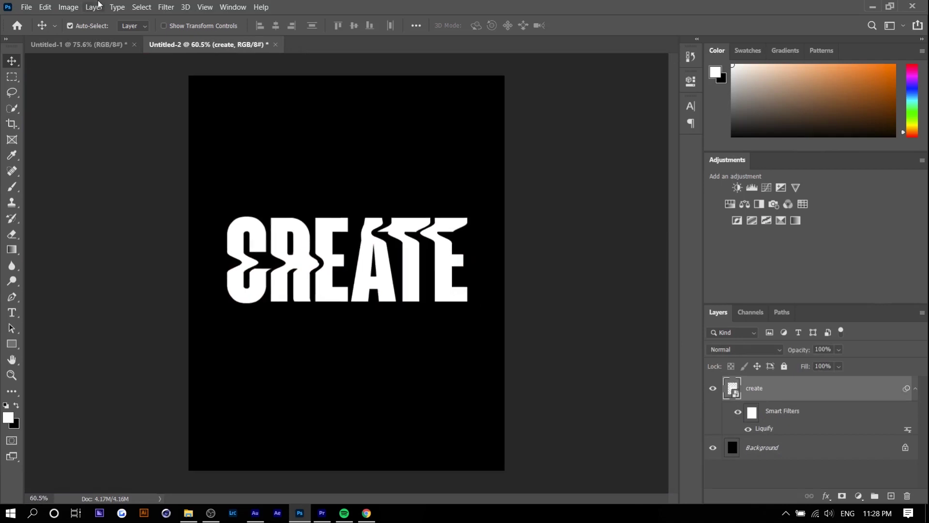
pyautogui.click(101, 48)
pyautogui.scroll(-2, 292, 221)
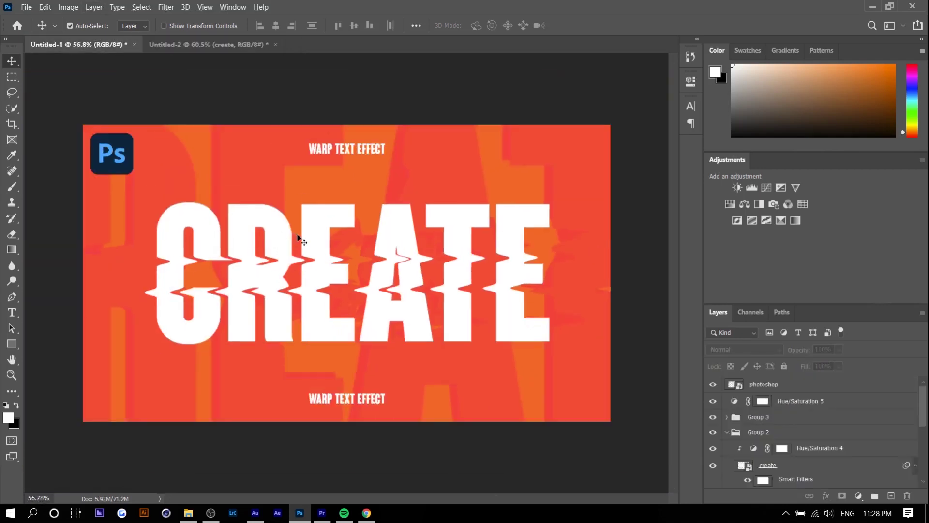
pyautogui.hotkey('ctrl', 'Tab')
pyautogui.press('ctrl')
# Step: Unlock the black Background into an editable Layer 0
pyautogui.click(789, 448)
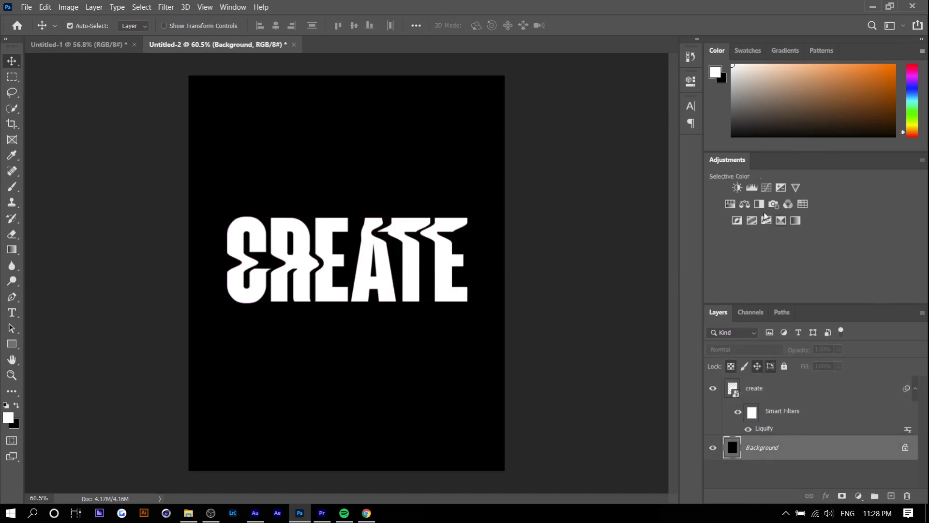
pyautogui.rightClick(862, 457)
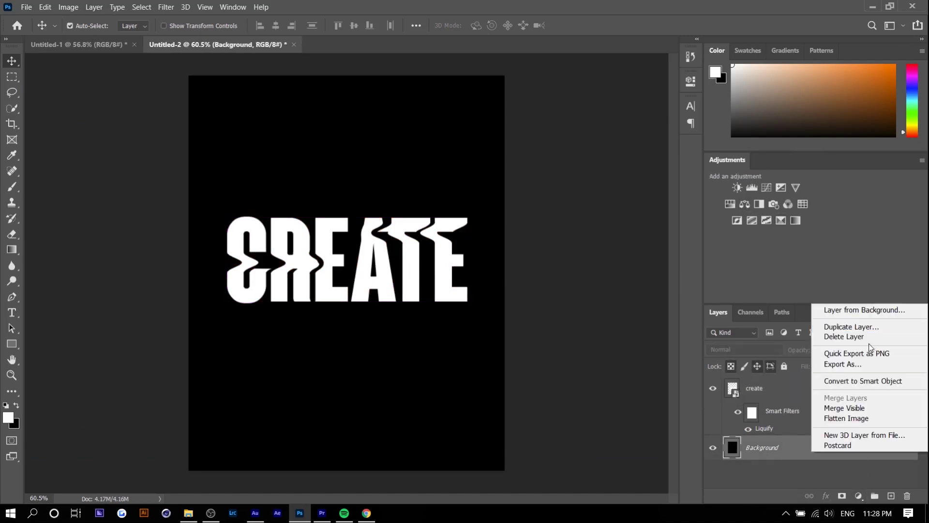
pyautogui.click(792, 453)
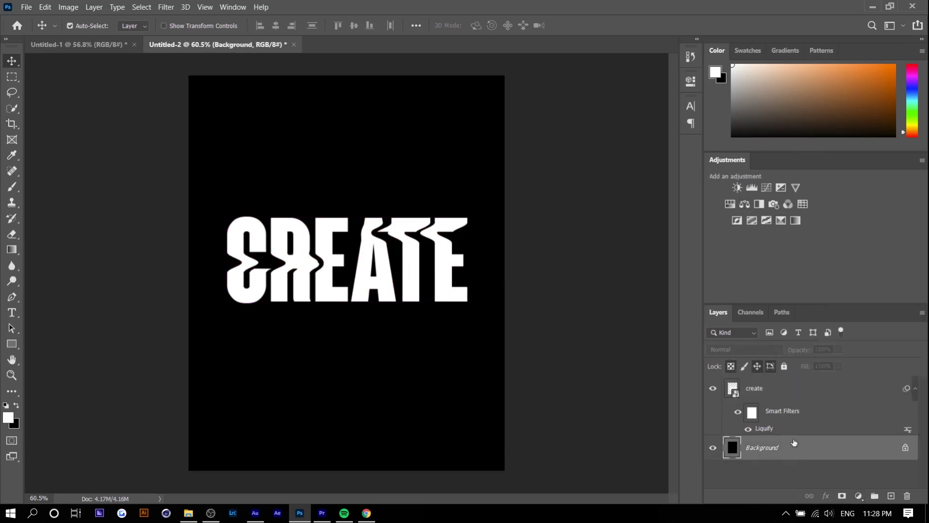
pyautogui.doubleClick(846, 446)
pyautogui.click(560, 148)
# Step: Give Layer 0 a red-orange #cf2700 Color Overlay layer style
pyautogui.rightClick(806, 449)
pyautogui.click(713, 13)
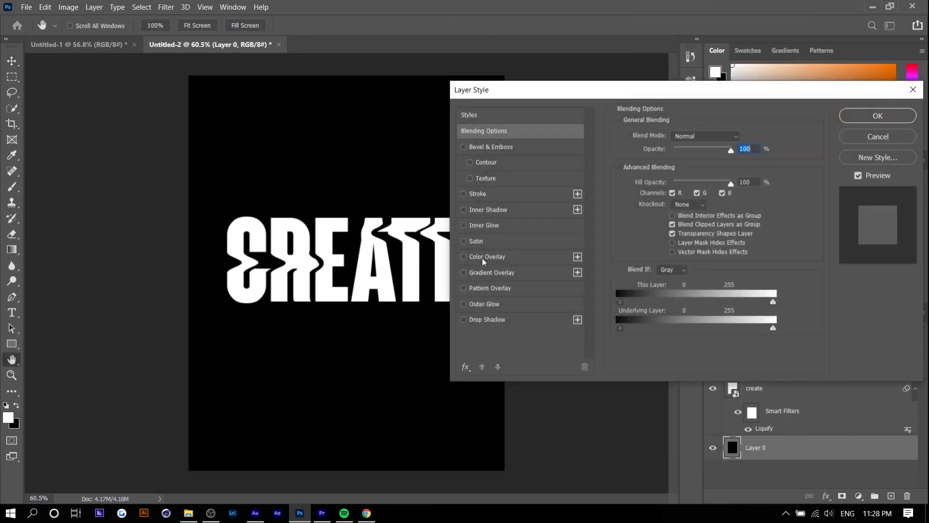
pyautogui.click(487, 257)
pyautogui.click(742, 137)
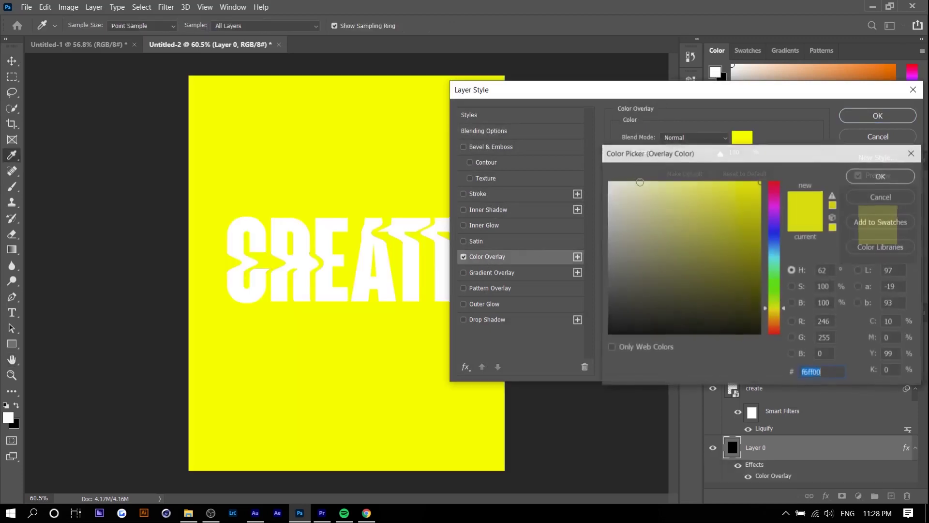
pyautogui.write('ff0000')
pyautogui.click(760, 236)
pyautogui.click(760, 210)
pyautogui.click(775, 329)
pyautogui.moveTo(776, 324); pyautogui.dragTo(777, 333)
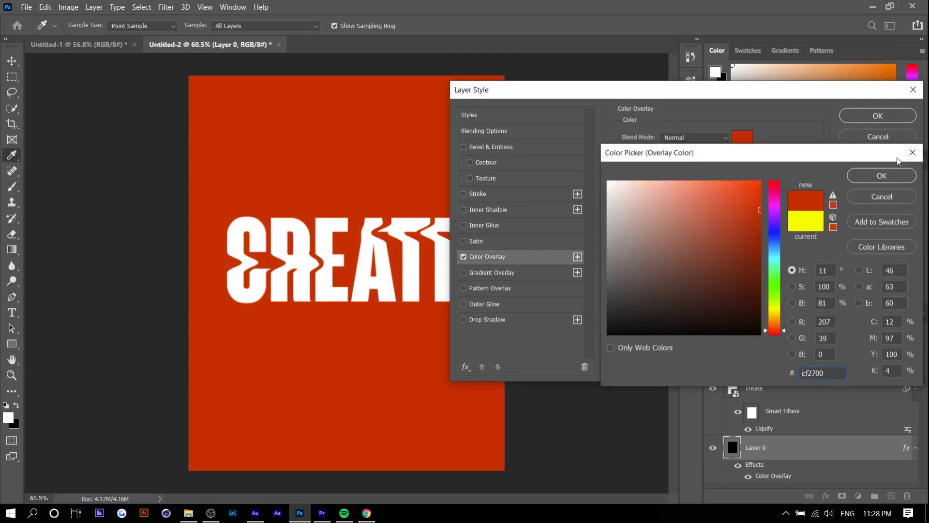
pyautogui.click(882, 175)
pyautogui.click(877, 116)
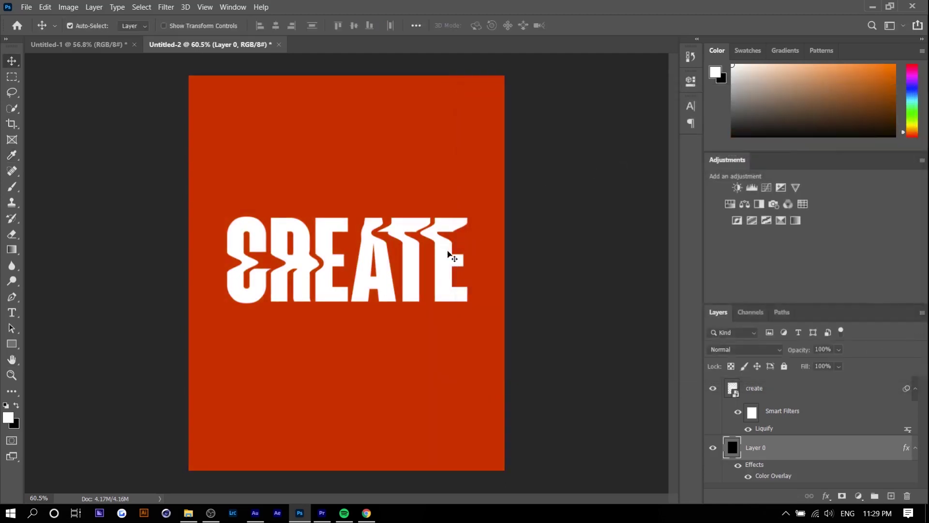
# Step: Duplicate the create layer and scale the copy up to about 450%
pyautogui.click(781, 388)
pyautogui.hotkey('ctrl', 'j')
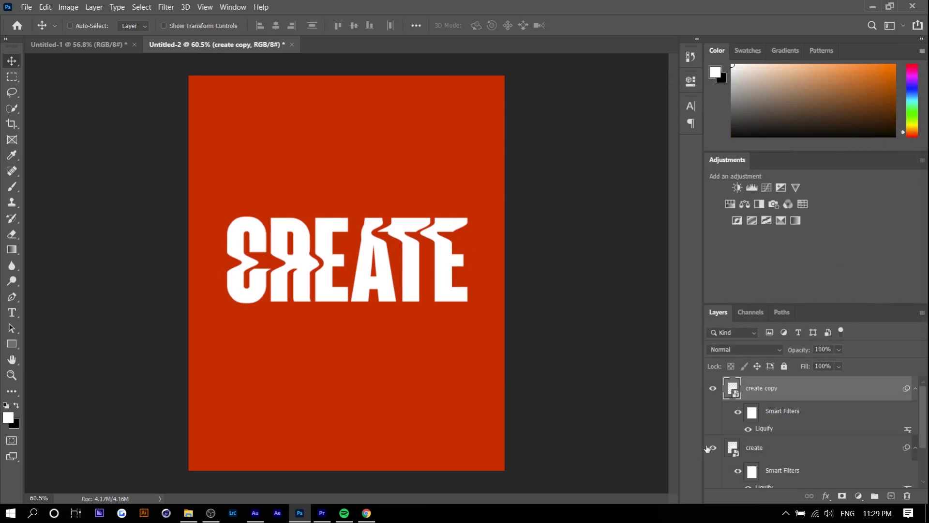
pyautogui.hotkey('ctrl', 't')
pyautogui.moveTo(347, 215); pyautogui.dragTo(364, 92)
pyautogui.moveTo(347, 302); pyautogui.dragTo(348, 464)
# Step: Shift the enlarged copy right, keep it above Layer 0 at 17% opacity, then view Untitled-1
pyautogui.moveTo(339, 362); pyautogui.dragTo(428, 368)
pyautogui.press('Return')
pyautogui.moveTo(810, 400); pyautogui.dragTo(807, 479)
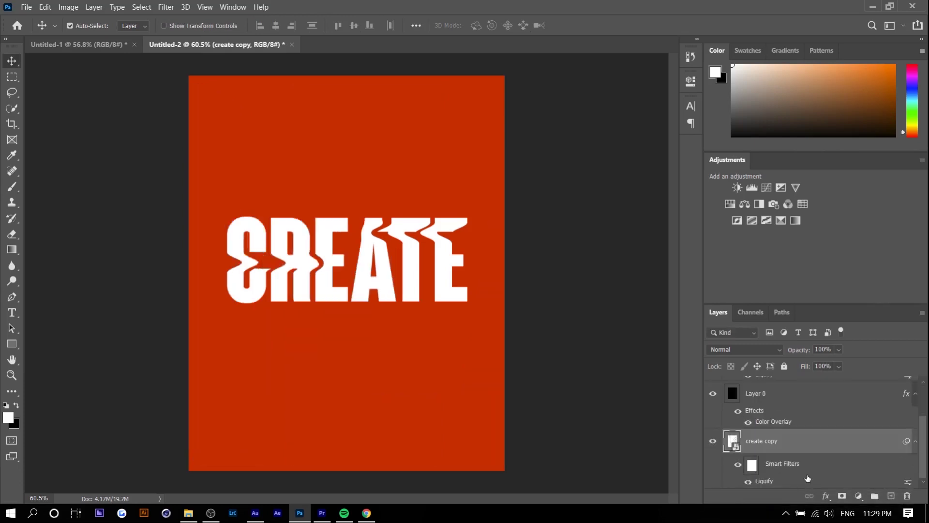
pyautogui.moveTo(787, 437); pyautogui.dragTo(777, 395)
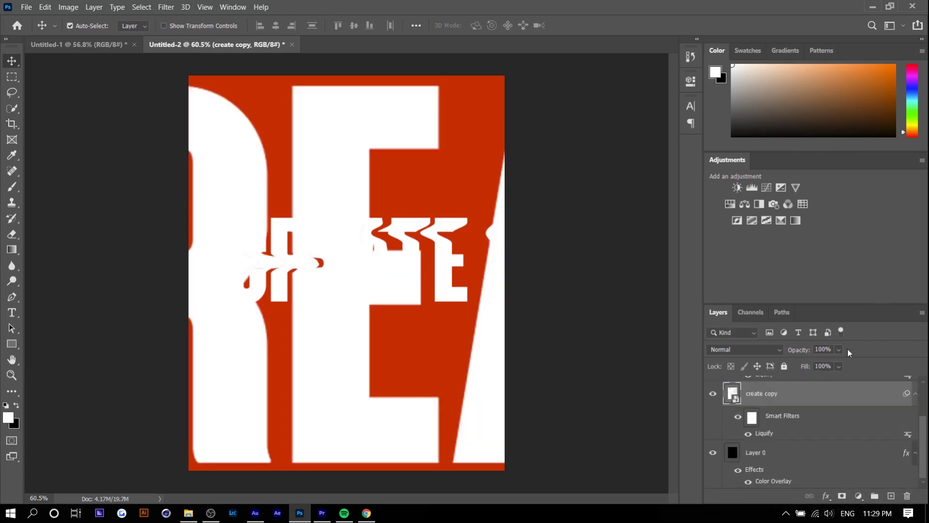
pyautogui.moveTo(838, 353); pyautogui.dragTo(806, 364)
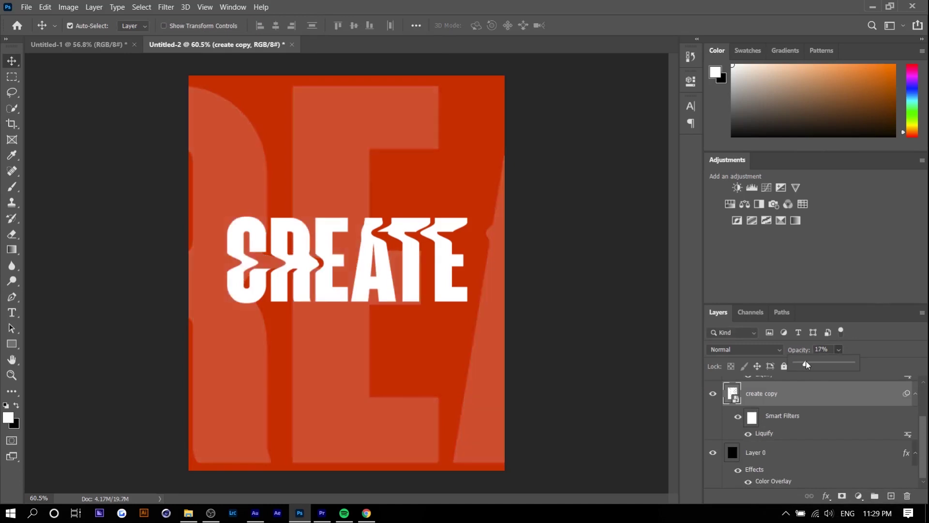
pyautogui.click(68, 43)
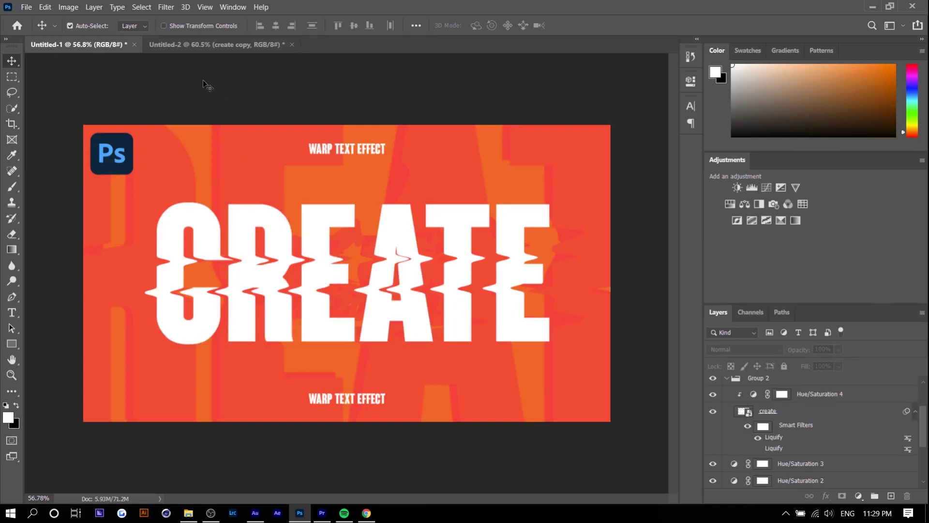
# Step: Give the create copy layer an orange #cf7f00 Color Overlay, then select the original create layer
pyautogui.click(199, 49)
pyautogui.rightClick(807, 396)
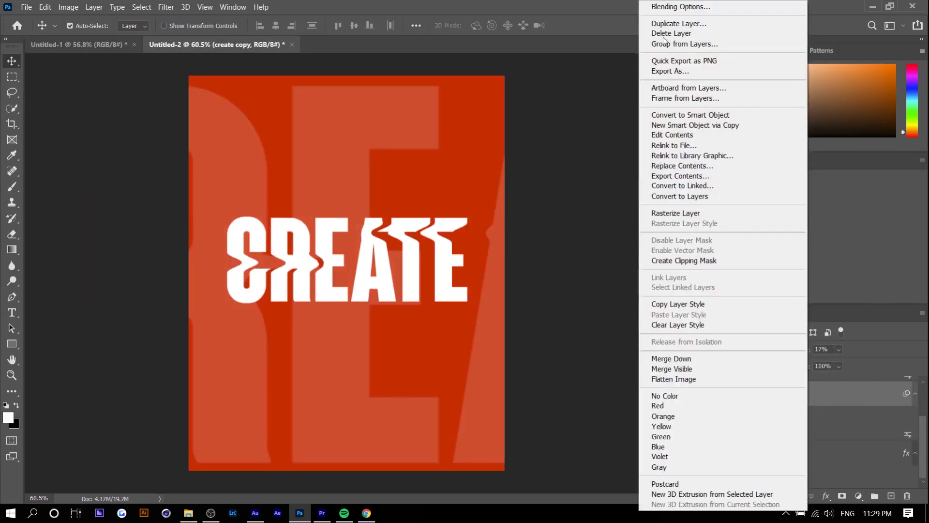
pyautogui.click(686, 9)
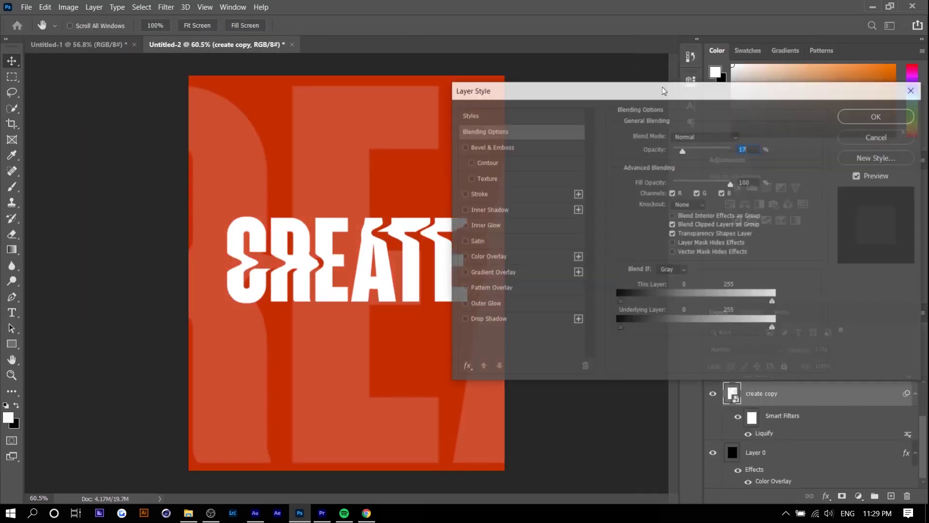
pyautogui.click(495, 256)
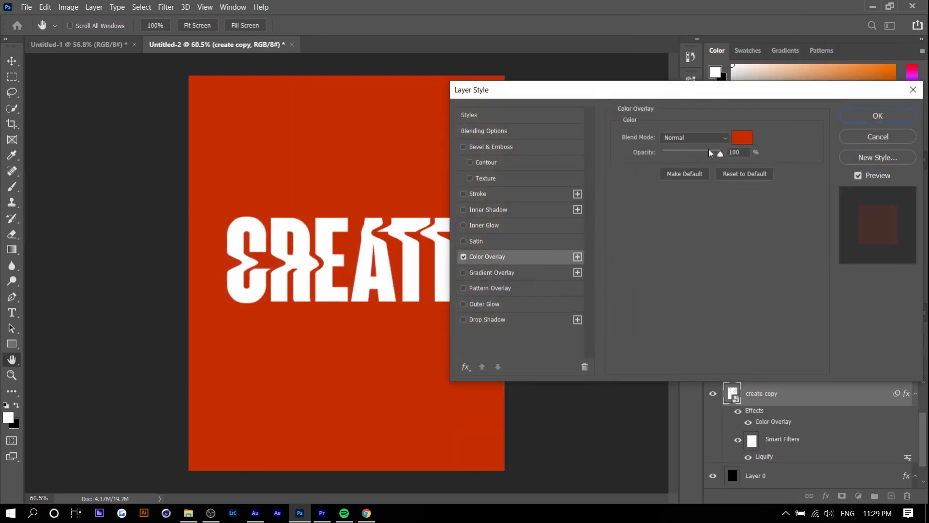
pyautogui.click(738, 139)
pyautogui.click(774, 320)
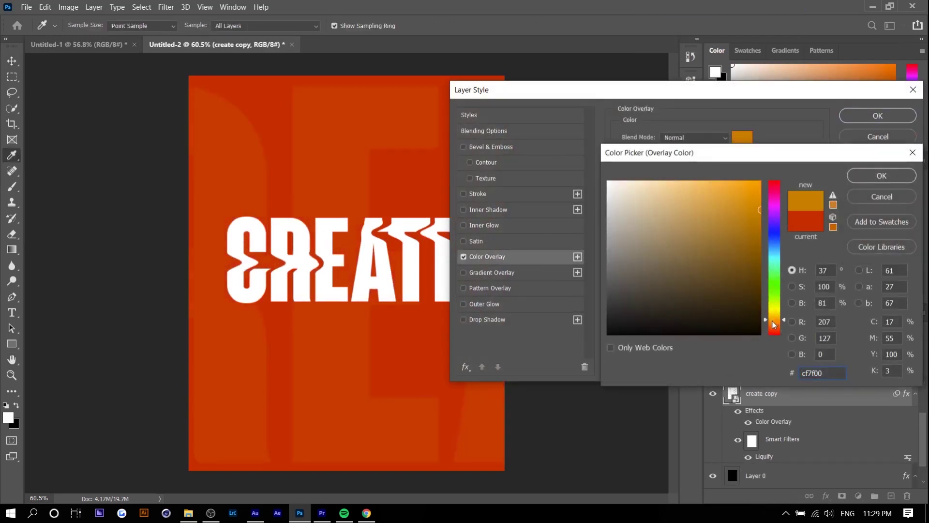
pyautogui.click(859, 175)
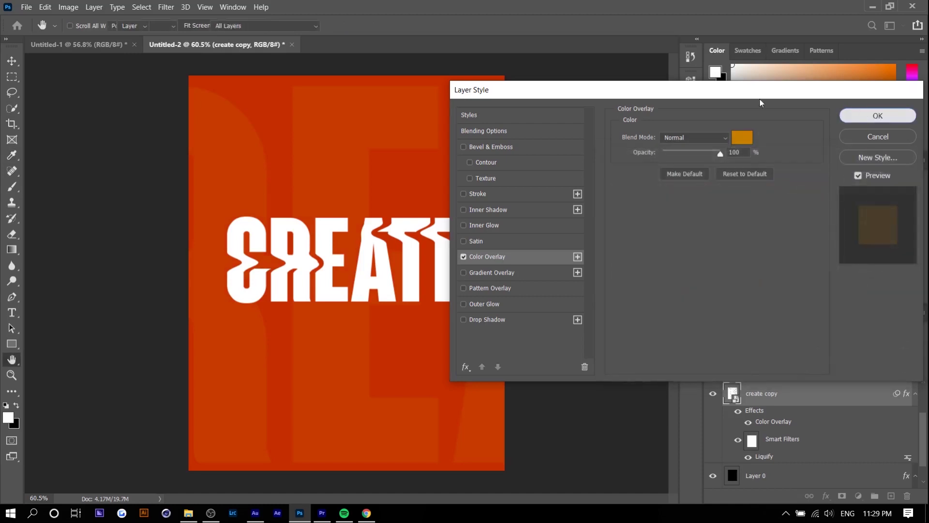
pyautogui.click(878, 116)
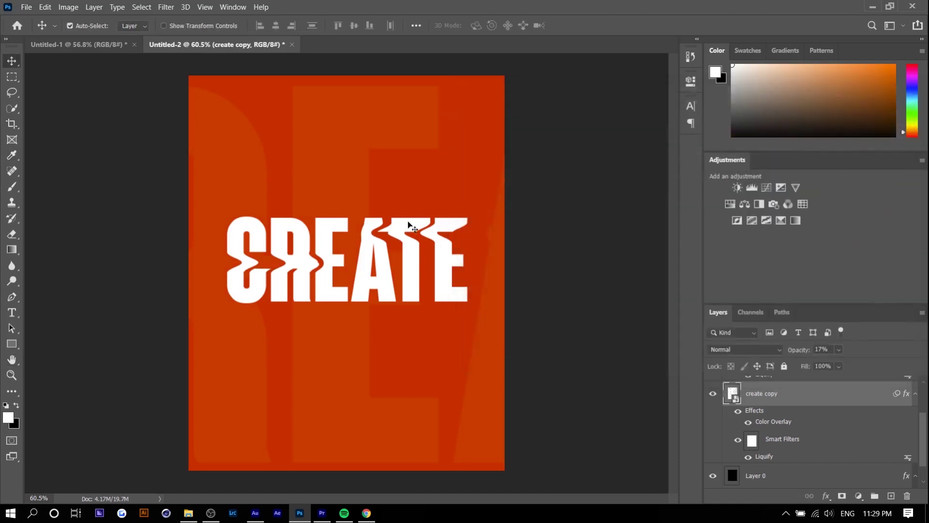
pyautogui.click(450, 273)
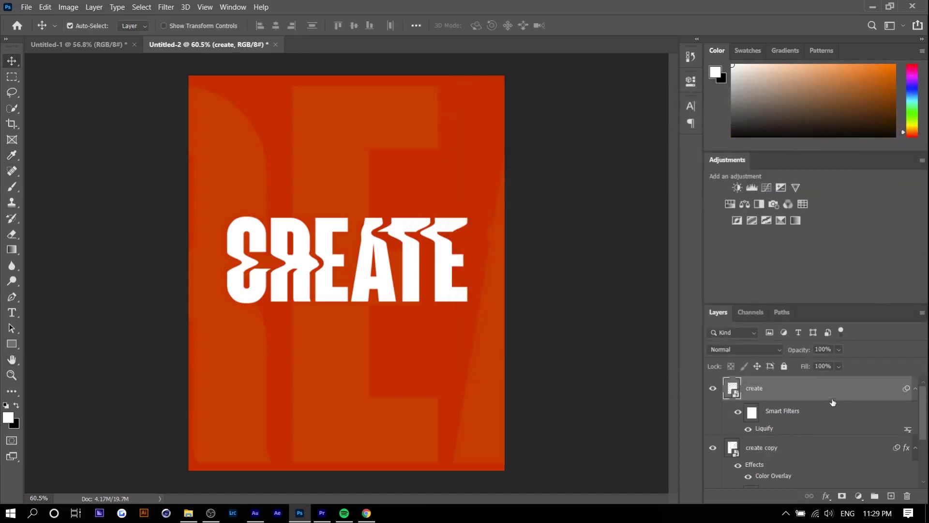
# Step: Replace the original CREATE layer with new CREATE text scaled up large
pyautogui.press('Delete')
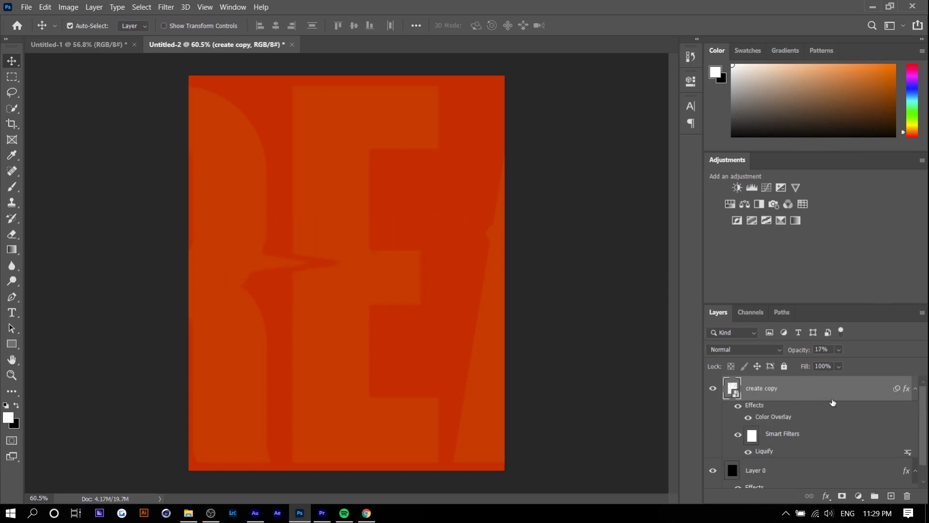
pyautogui.click(12, 316)
pyautogui.click(300, 264)
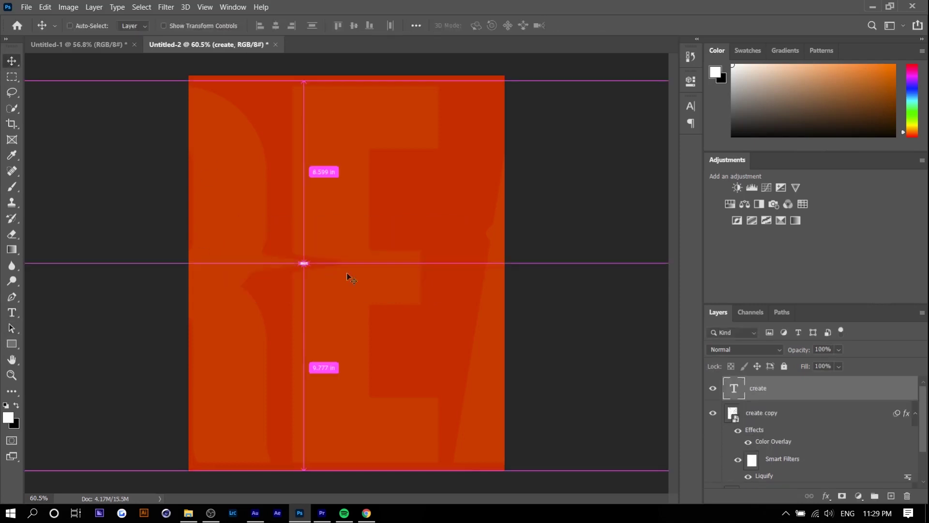
pyautogui.moveTo(309, 265); pyautogui.dragTo(419, 279)
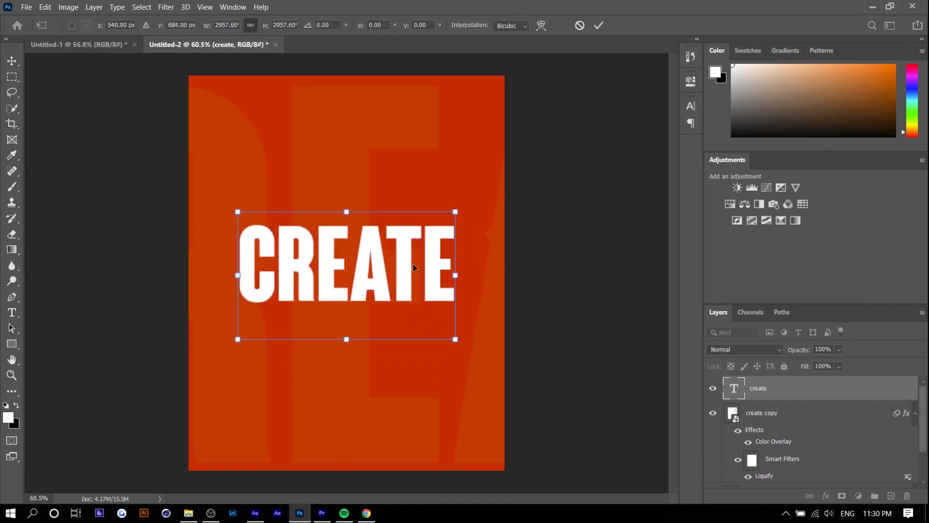
pyautogui.press('Return')
# Step: Select the CREATE letters and bring up the Warp Text settings beside them
pyautogui.click(12, 313)
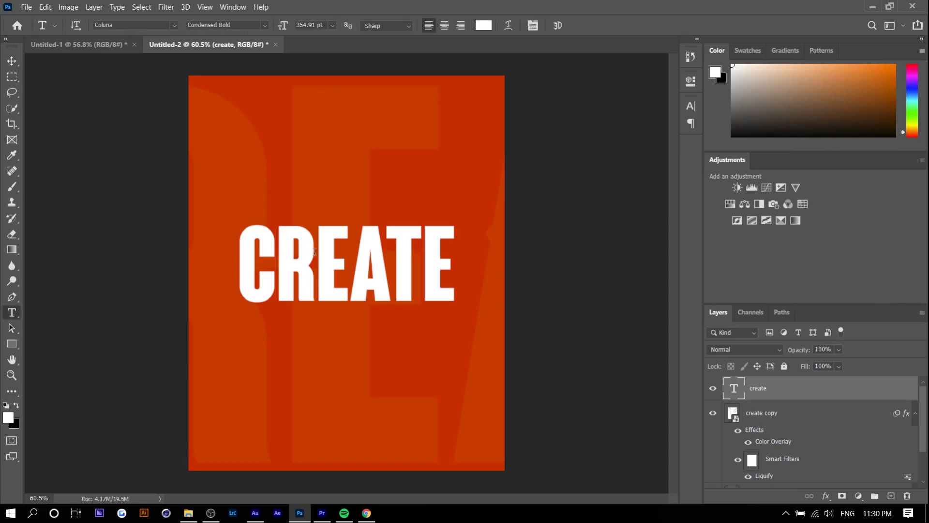
pyautogui.doubleClick(346, 264)
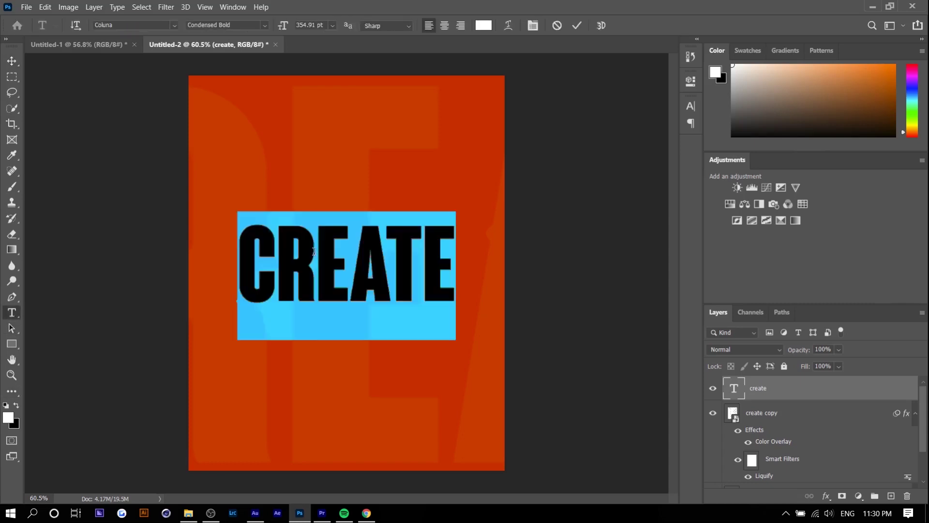
pyautogui.click(507, 26)
pyautogui.moveTo(552, 209); pyautogui.dragTo(460, 70)
# Step: Try the Flag and Rise warp styles before settling on Arch
pyautogui.click(487, 92)
pyautogui.press('Down')
pyautogui.press('Down')
pyautogui.press('Down')
pyautogui.press('Down')
pyautogui.click(514, 221)
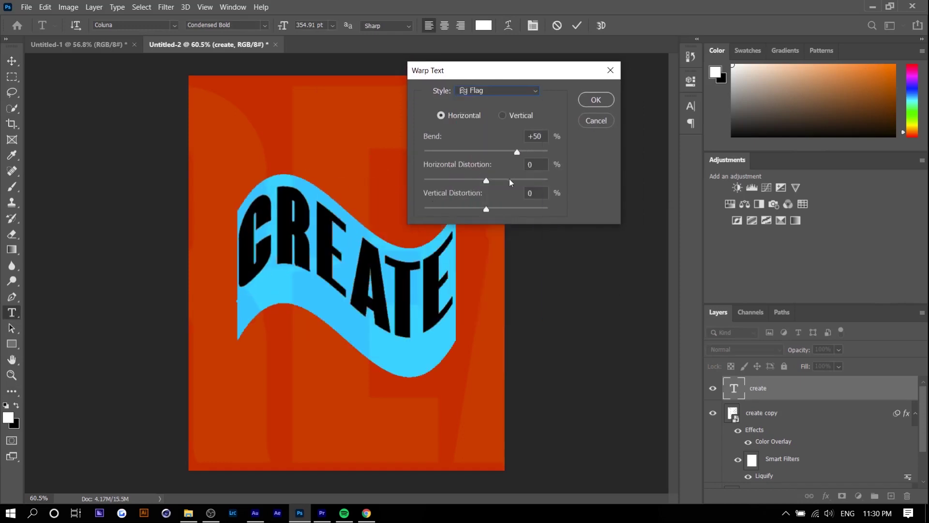
pyautogui.click(472, 91)
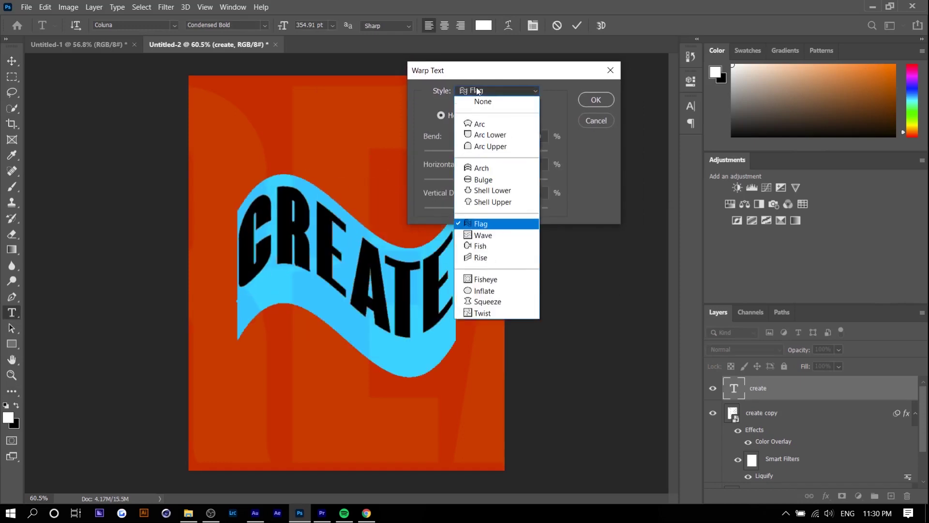
pyautogui.click(492, 260)
pyautogui.click(512, 91)
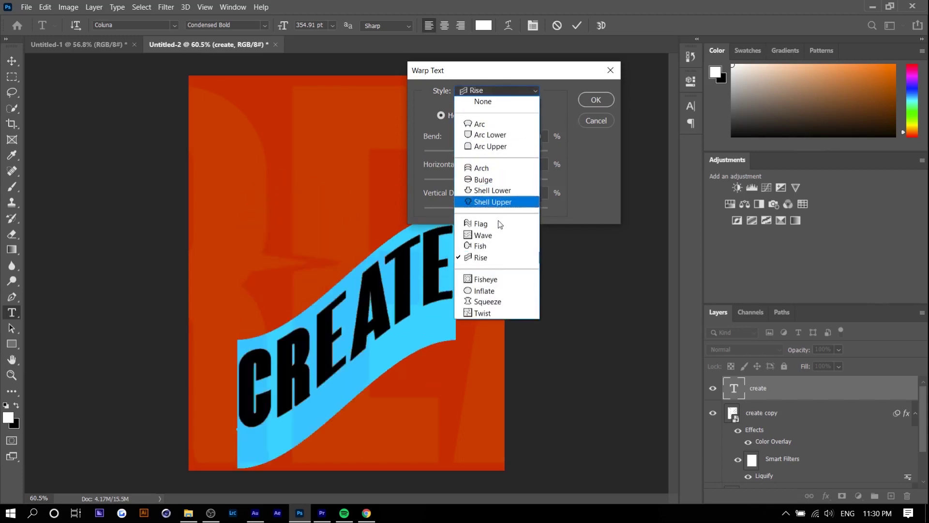
pyautogui.click(482, 167)
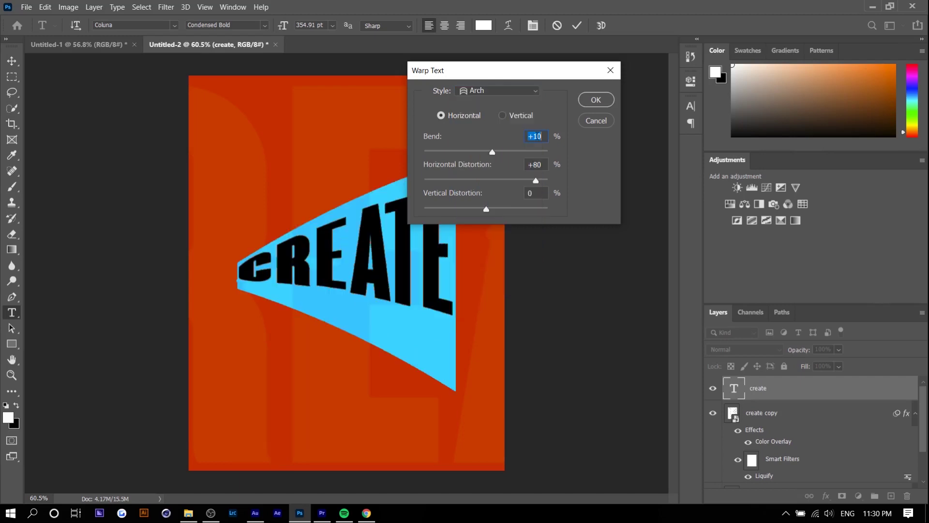
# Step: Set Arch to 0 bend with reduced horizontal distortion, apply it, and nudge CREATE lower
pyautogui.write('0')
pyautogui.moveTo(535, 181); pyautogui.dragTo(513, 182)
pyautogui.click(596, 100)
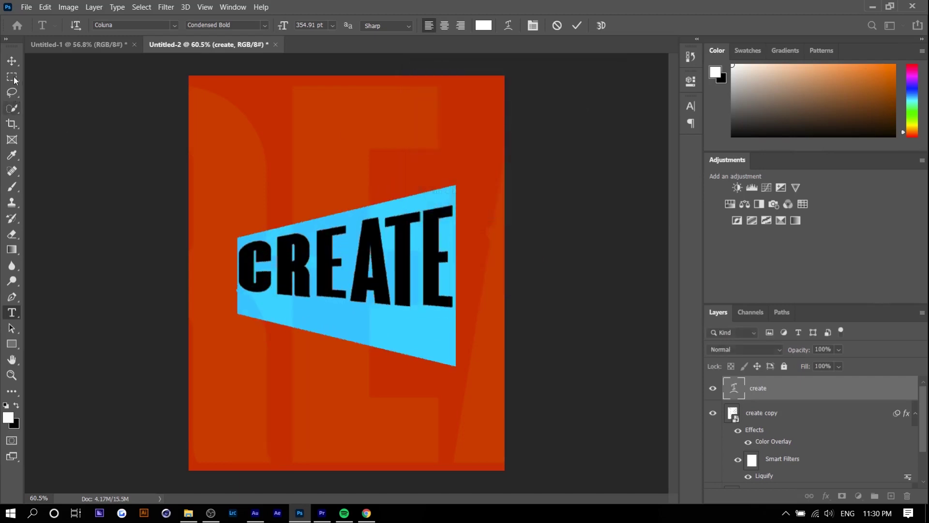
pyautogui.click(12, 60)
pyautogui.moveTo(389, 274); pyautogui.dragTo(378, 303)
# Step: Convert the CREATE text layer to a Smart Object
pyautogui.click(166, 7)
pyautogui.click(217, 107)
pyautogui.click(246, 140)
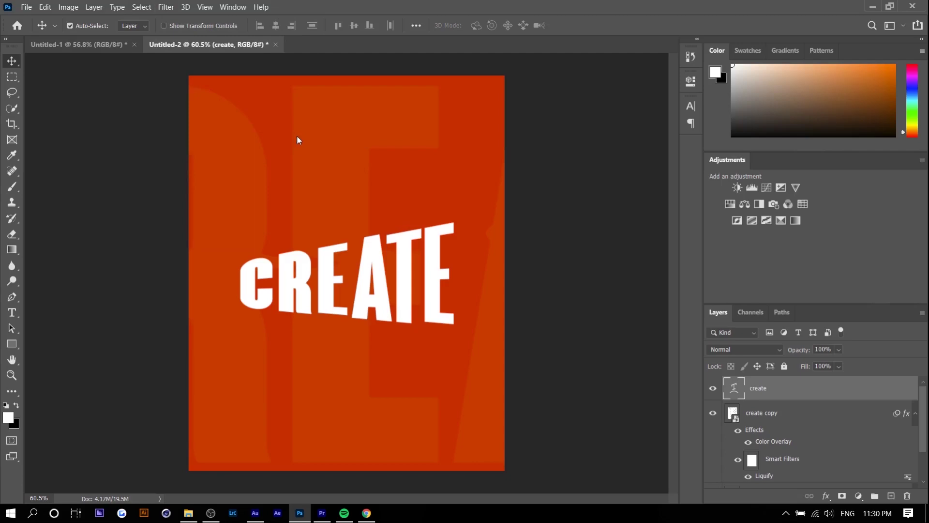
# Step: Liquify CREATE with a smaller brush, smearing the letter tops and jagging the bottoms
pyautogui.hotkey('ctrl', 'shift', 'x')
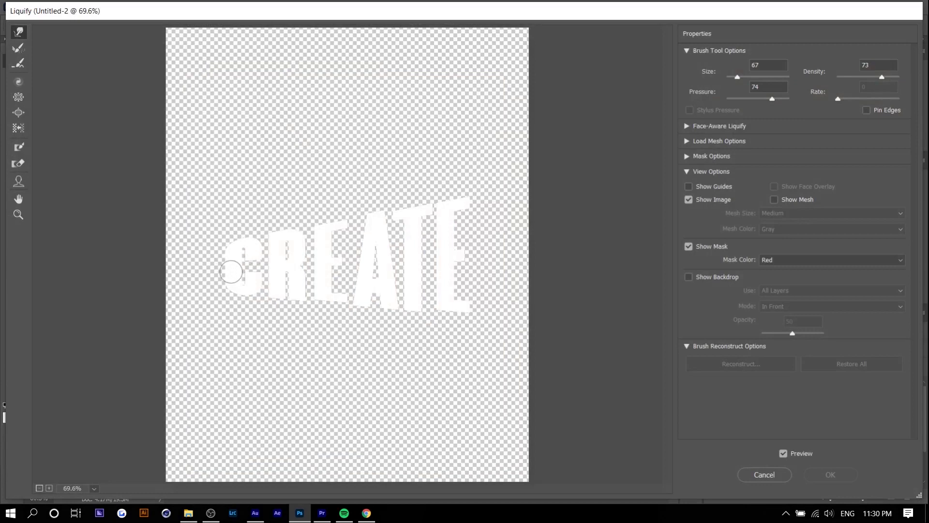
pyautogui.press('[')
pyautogui.press('[')
pyautogui.press('[')
pyautogui.press('[')
pyautogui.press('[')
pyautogui.press('[')
pyautogui.press('[')
pyautogui.press('[')
pyautogui.moveTo(217, 268); pyautogui.dragTo(480, 226)
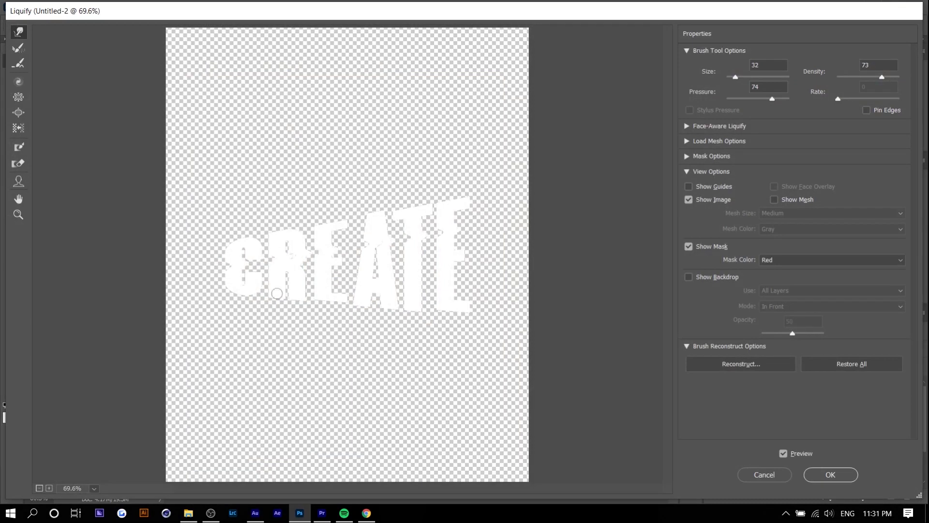
pyautogui.moveTo(469, 289)
pyautogui.mouseDown()
pyautogui.moveTo(258, 300)
pyautogui.moveTo(216, 290)
pyautogui.mouseUp()
pyautogui.click(829, 478)
pyautogui.scroll(2, 335, 282)
pyautogui.scroll(-1, 338, 283)
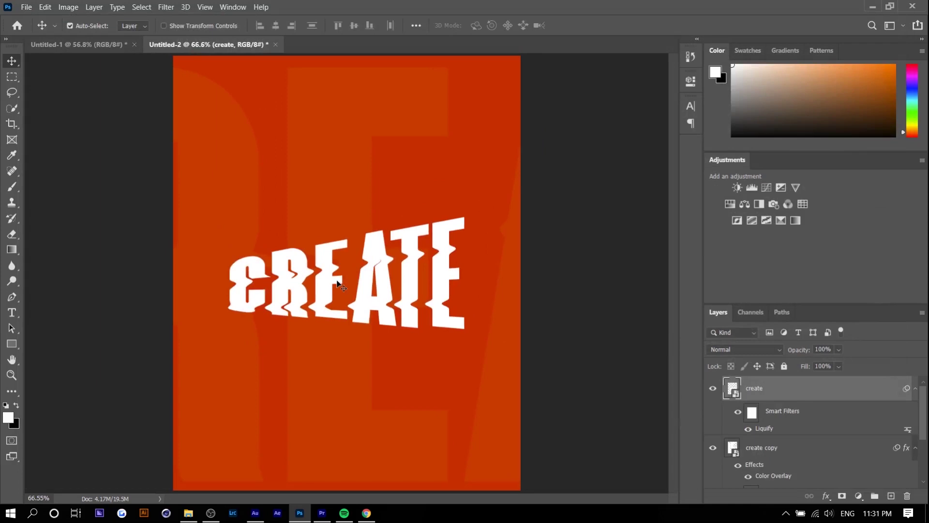
# Step: Compare against the finished Untitled-1 reference poster, then return to Untitled-2
pyautogui.click(77, 44)
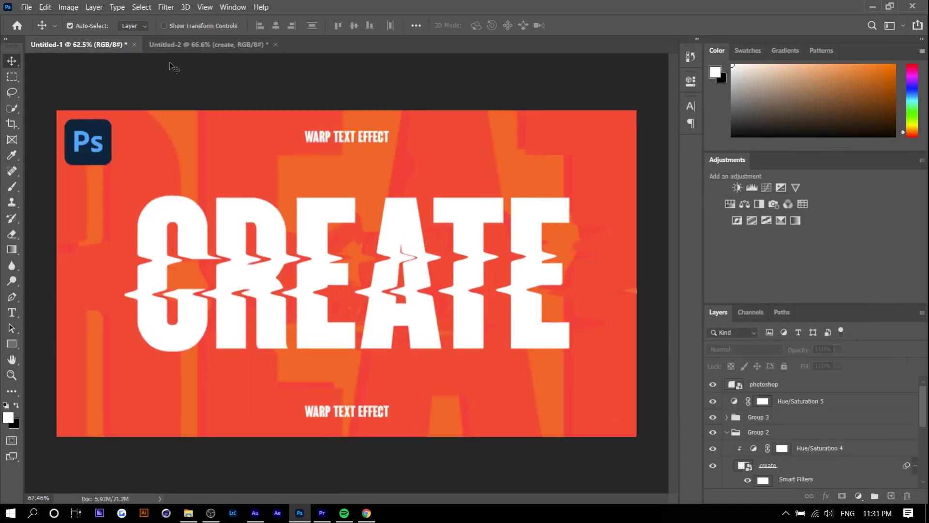
pyautogui.click(174, 45)
pyautogui.scroll(-1, 350, 236)
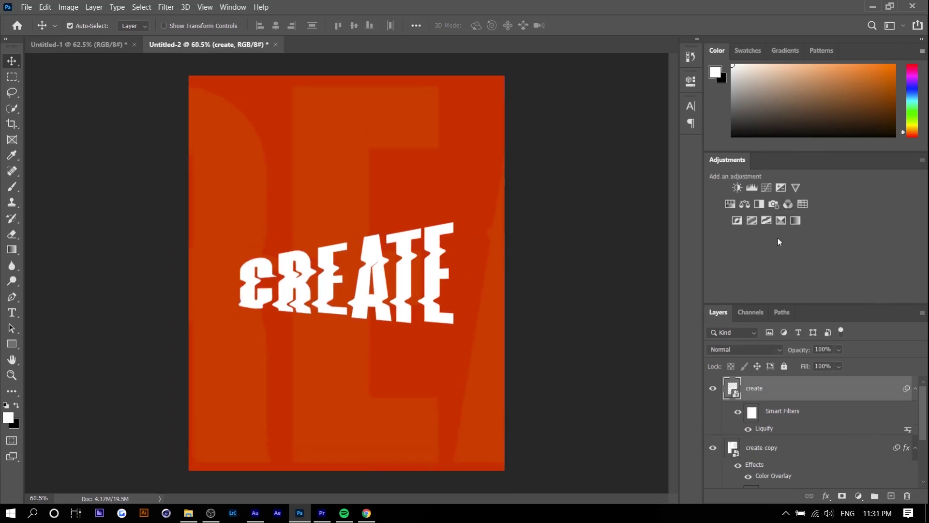
# Step: Add a Gradient Map and try the Blue_12 and Blue_31 presets
pyautogui.click(795, 220)
pyautogui.click(562, 123)
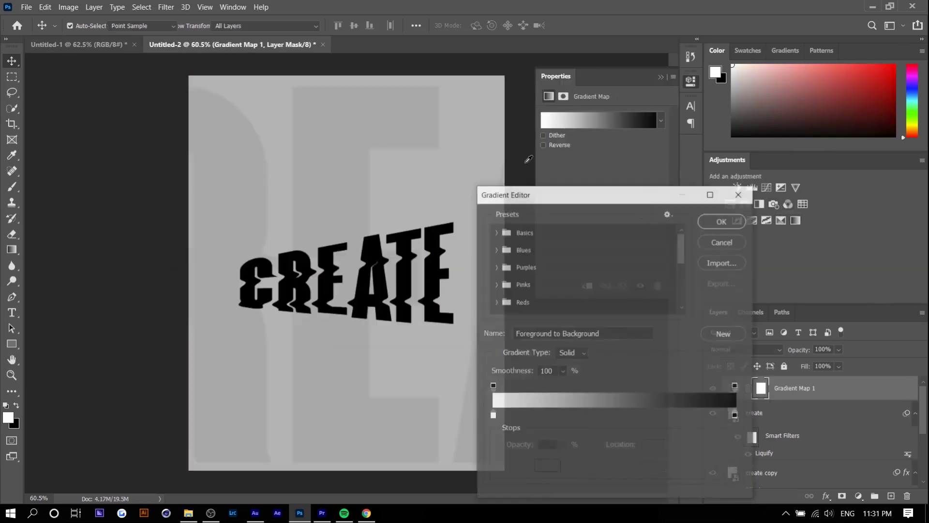
pyautogui.click(496, 250)
pyautogui.click(549, 267)
pyautogui.scroll(-1, 555, 299)
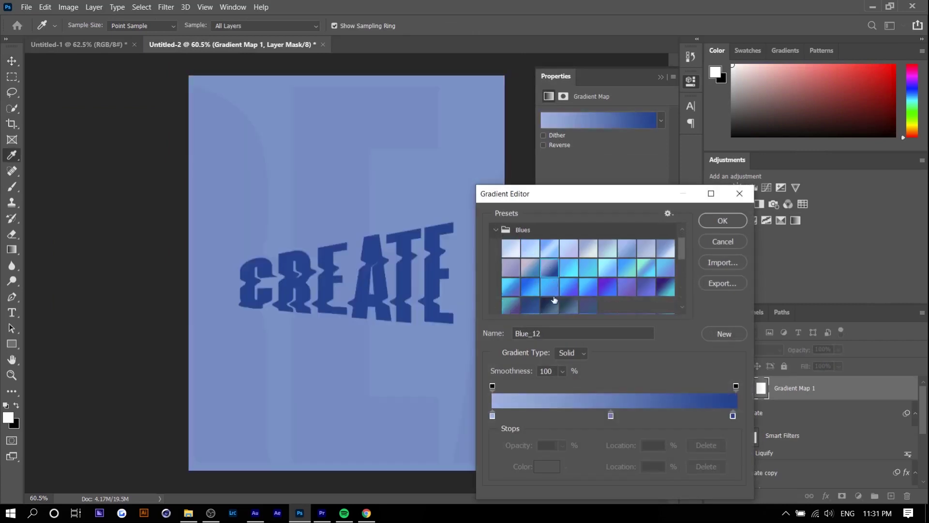
pyautogui.scroll(-2, 556, 299)
pyautogui.click(549, 277)
pyautogui.click(563, 278)
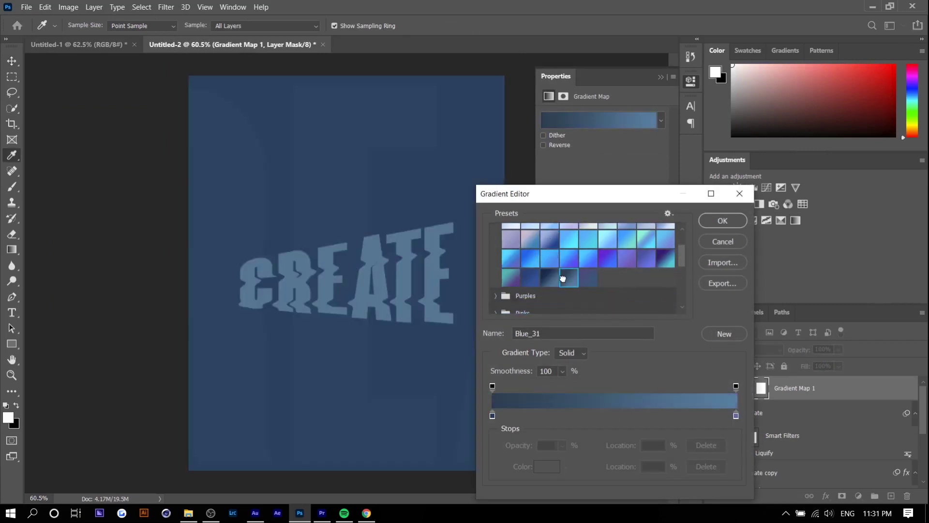
pyautogui.scroll(-2, 542, 295)
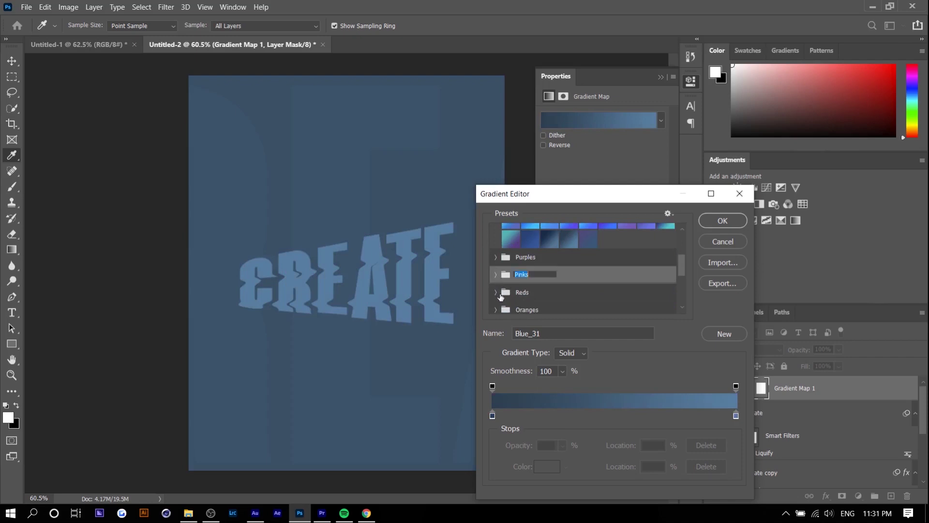
# Step: Try several Reds gradient presets, including Red_06 and Red_07
pyautogui.click(496, 292)
pyautogui.scroll(-1, 571, 293)
pyautogui.click(571, 292)
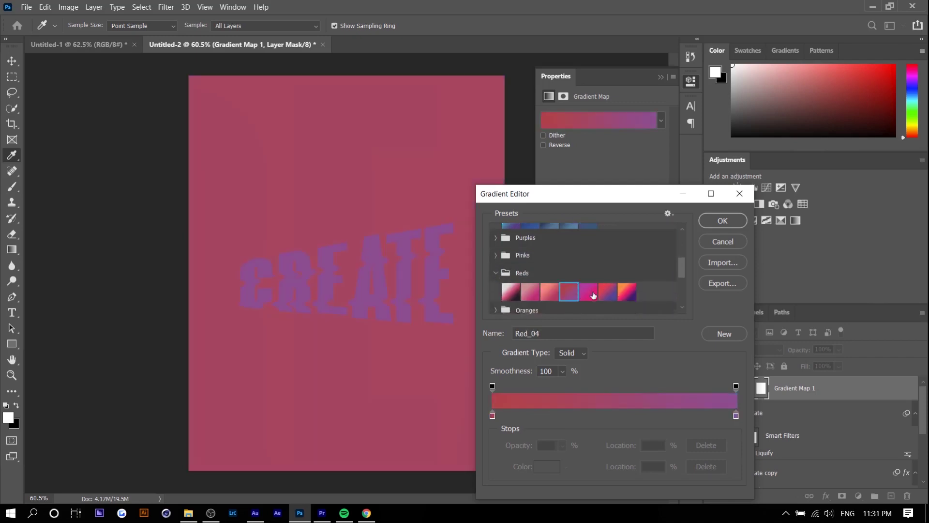
pyautogui.click(588, 293)
pyautogui.click(608, 292)
pyautogui.scroll(-1, 638, 290)
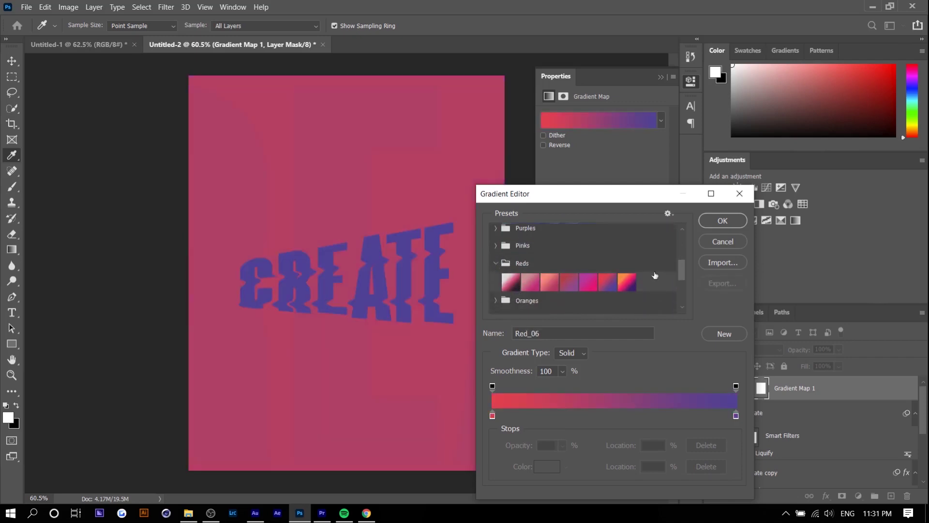
pyautogui.click(628, 282)
pyautogui.scroll(-1, 528, 297)
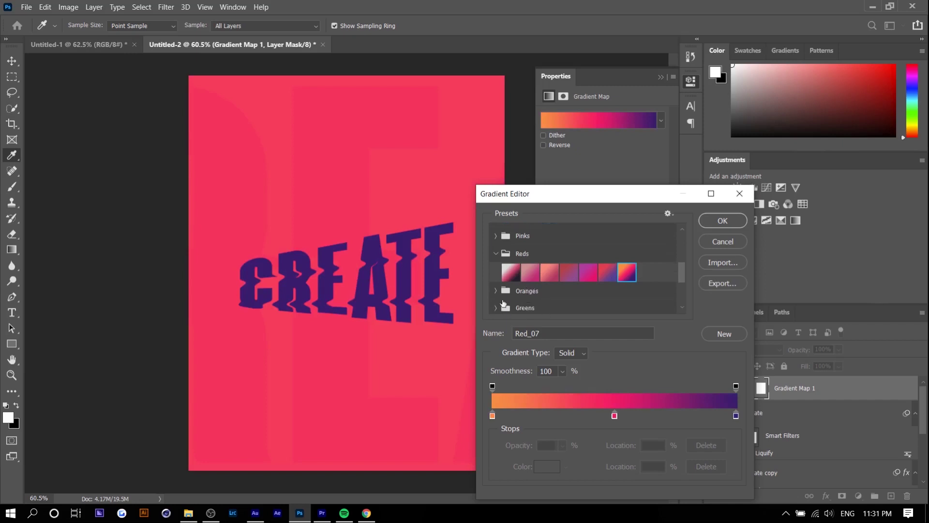
# Step: Settle on a yellow-to-red preset from the Oranges gradients
pyautogui.click(495, 292)
pyautogui.click(531, 309)
pyautogui.click(550, 309)
pyautogui.scroll(-1, 571, 300)
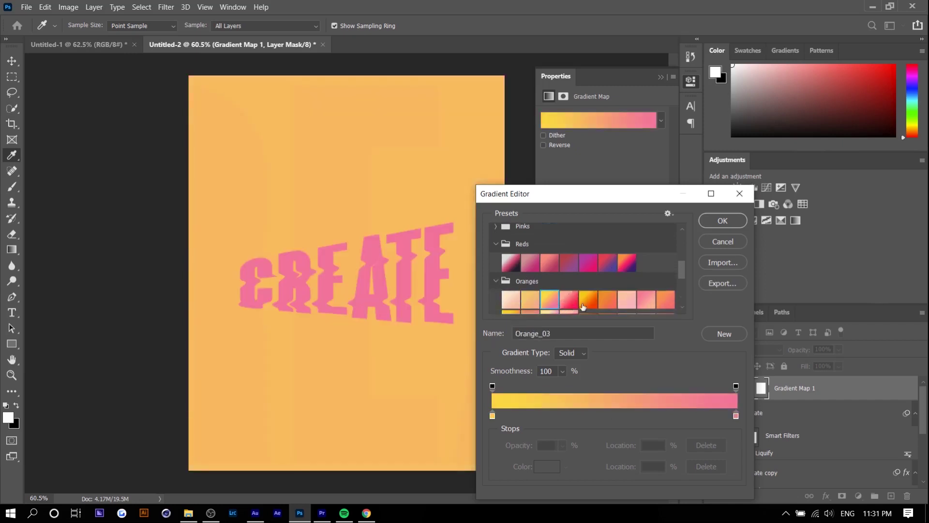
pyautogui.click(589, 299)
pyautogui.click(713, 222)
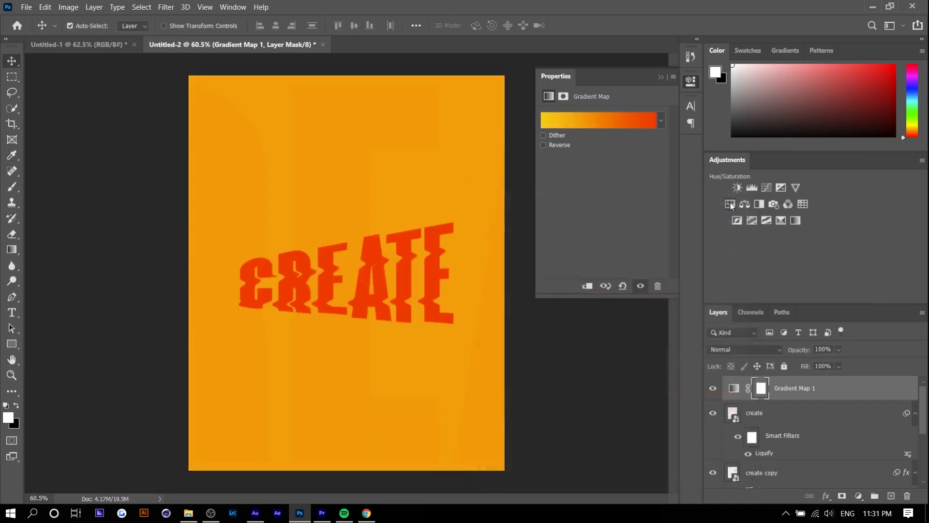
# Step: Add Hue/Saturation at hue about +170, then Color Balance midtones +100 red, -100 green, +100 blue
pyautogui.click(730, 204)
pyautogui.moveTo(602, 162); pyautogui.dragTo(658, 163)
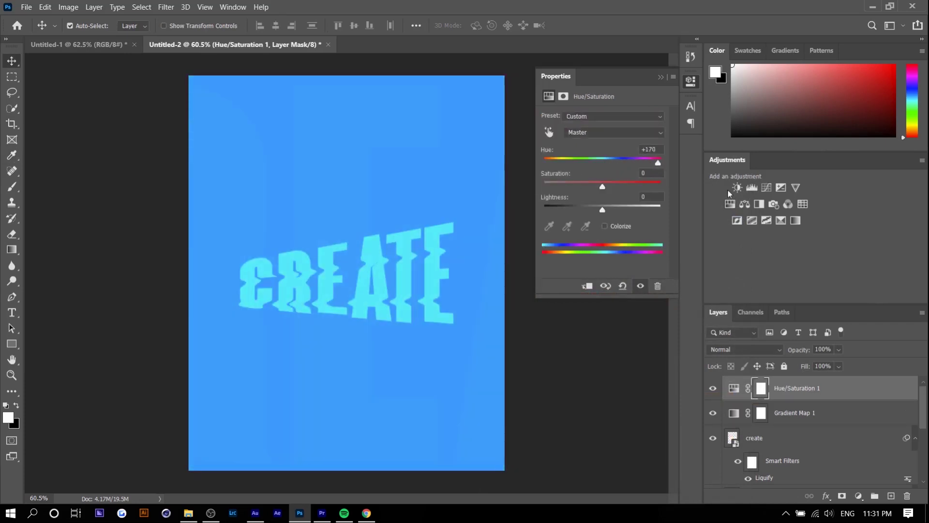
pyautogui.click(744, 204)
pyautogui.moveTo(587, 143); pyautogui.dragTo(541, 164)
pyautogui.moveTo(587, 184); pyautogui.dragTo(605, 183)
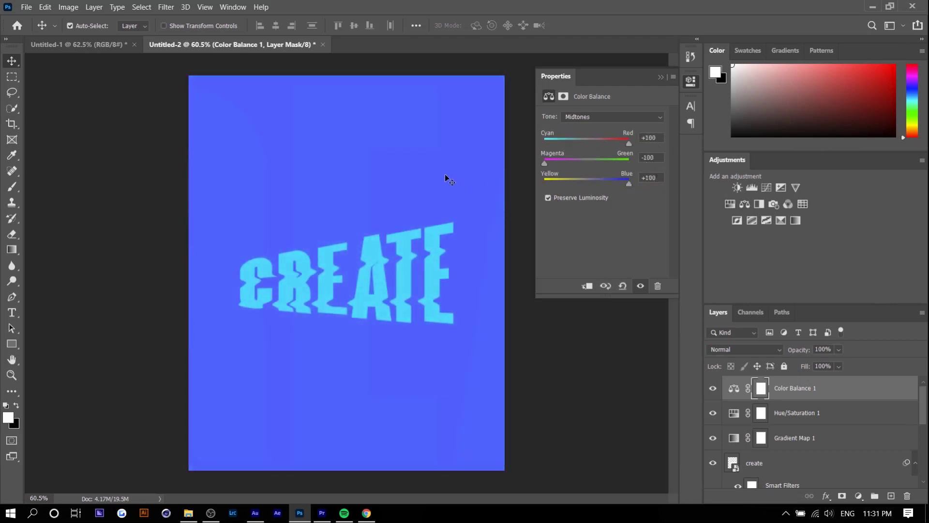